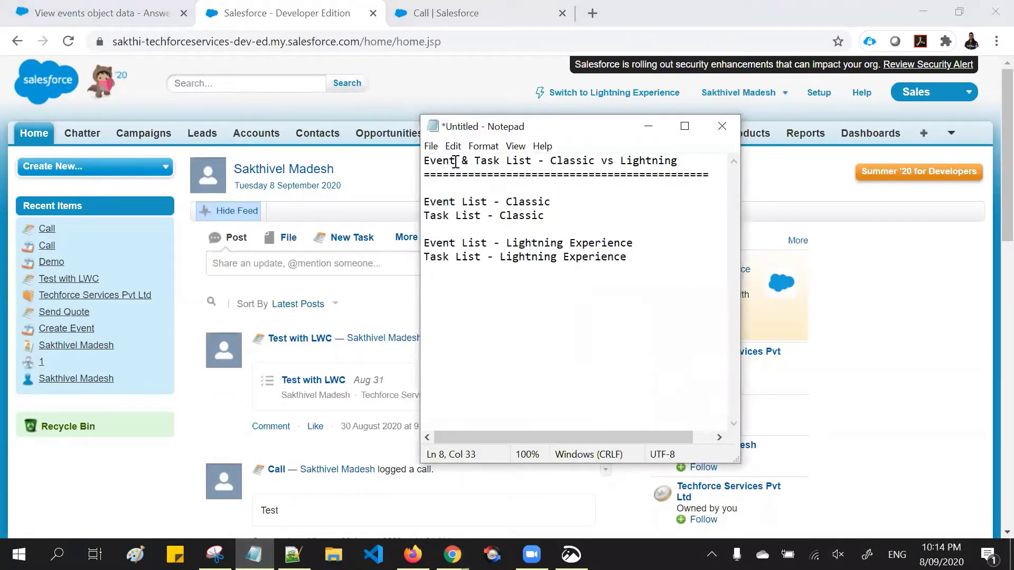
- Review the Event & Task List heading and the Classic event list item in the Notepad agenda, returning to Salesforce
left_click_drag(455, 161, 425, 158)
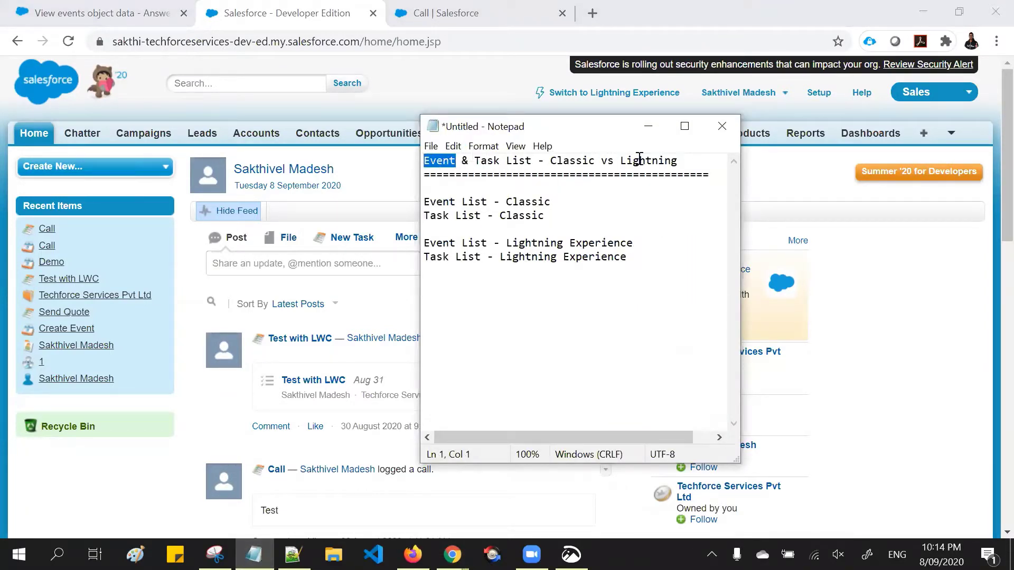
left_click_drag(690, 162, 425, 162)
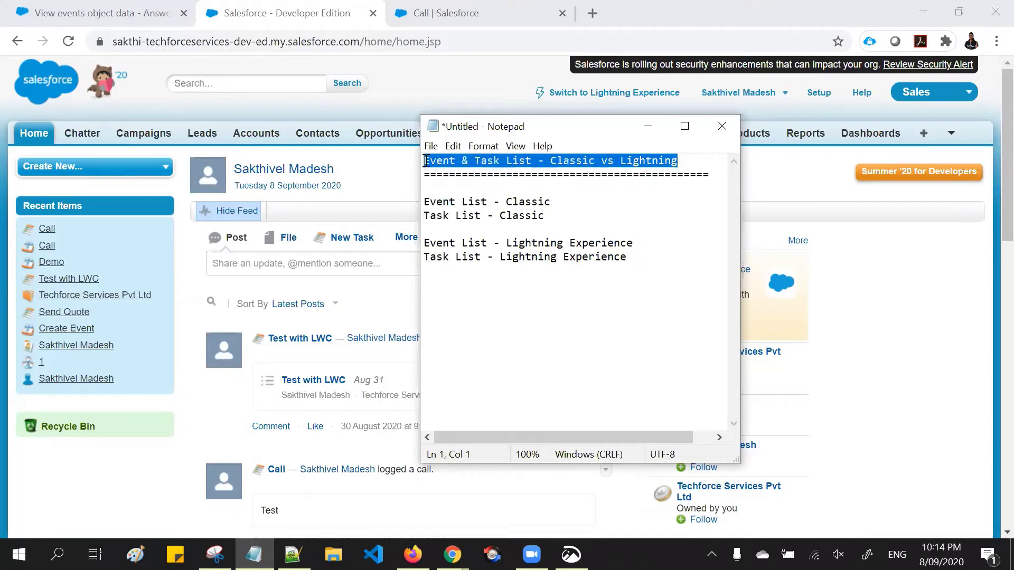
left_click_drag(543, 211, 409, 202)
left_click(470, 108)
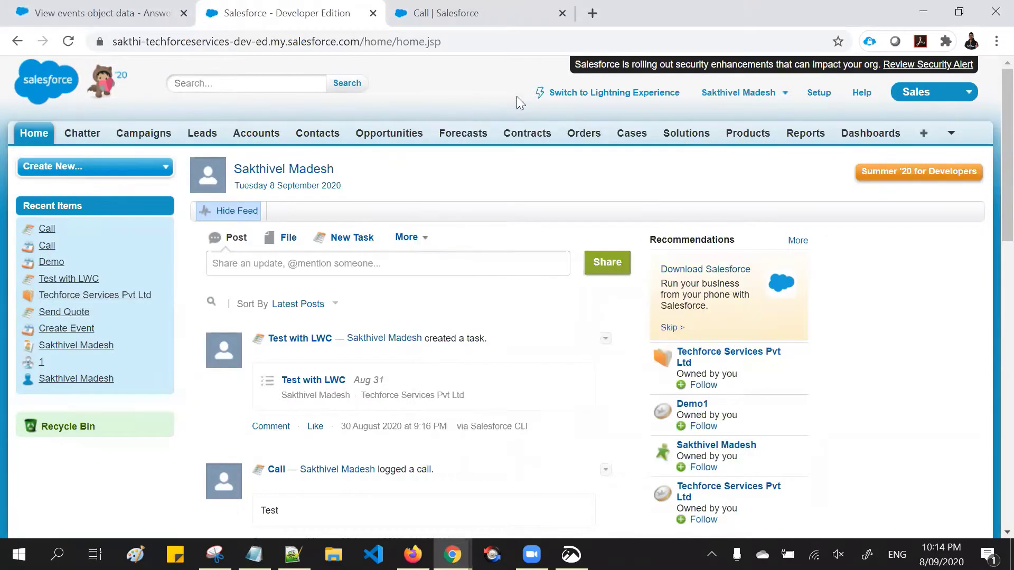
- Search Setup for "Activi" and open the Activity Settings page
left_click(819, 92)
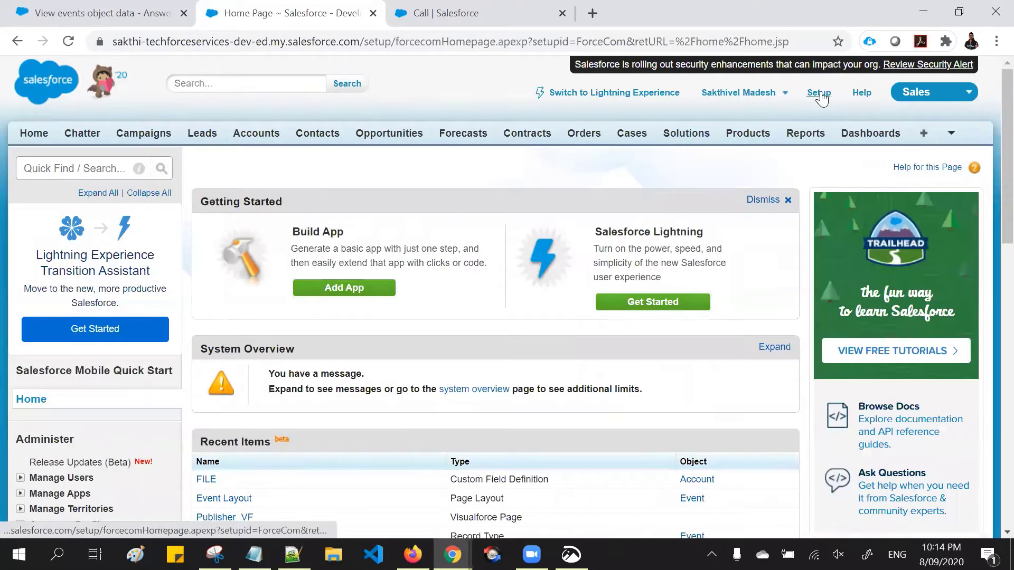
left_click(74, 174)
type("Ad")
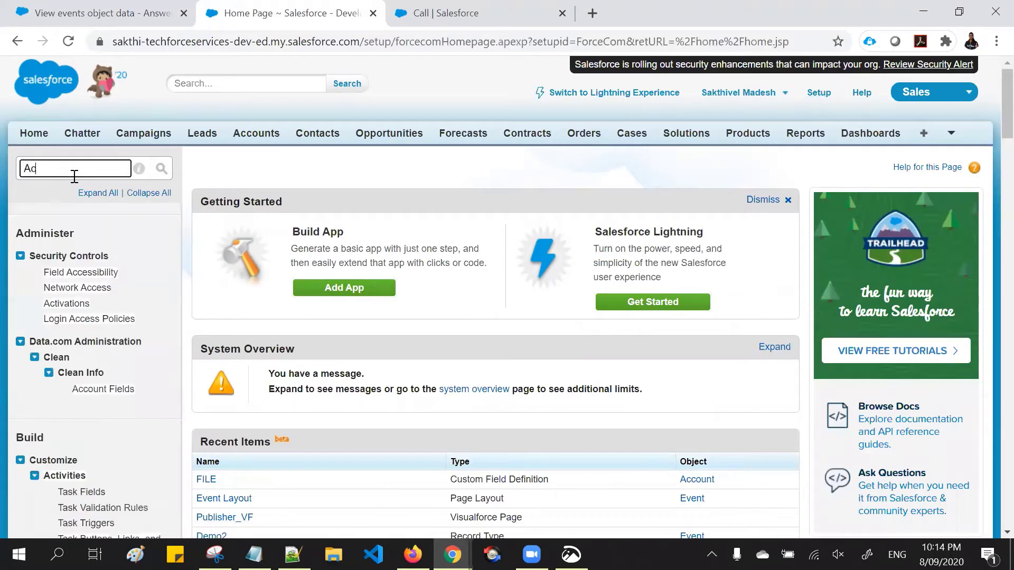
type("tivi")
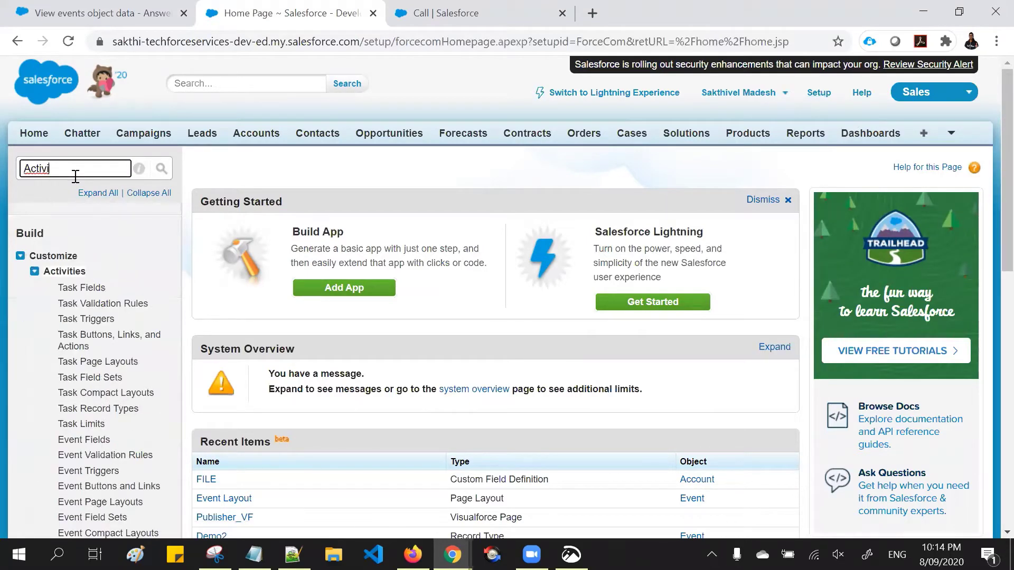
scroll(75, 176, "down", 5)
left_click(93, 353)
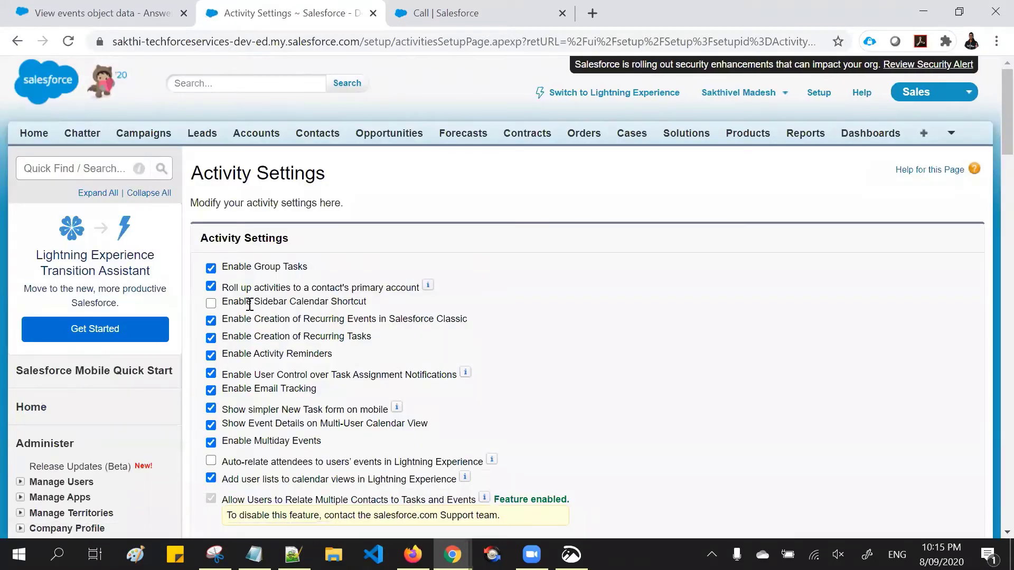
- Enable the Sidebar Calendar Shortcut option in Activity Settings and submit the change
left_click_drag(233, 302, 342, 302)
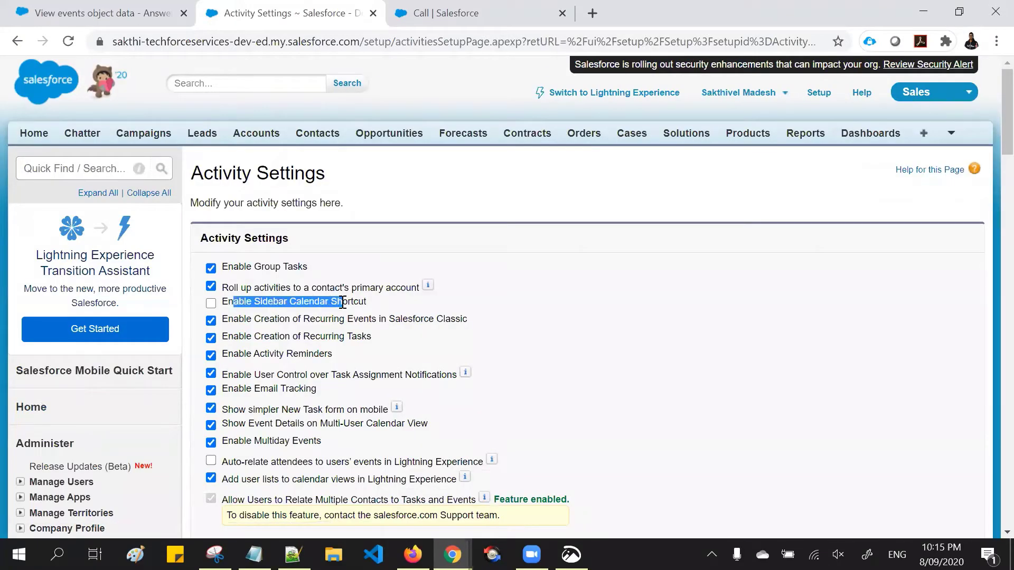
left_click(215, 304)
scroll(450, 357, "down", 4)
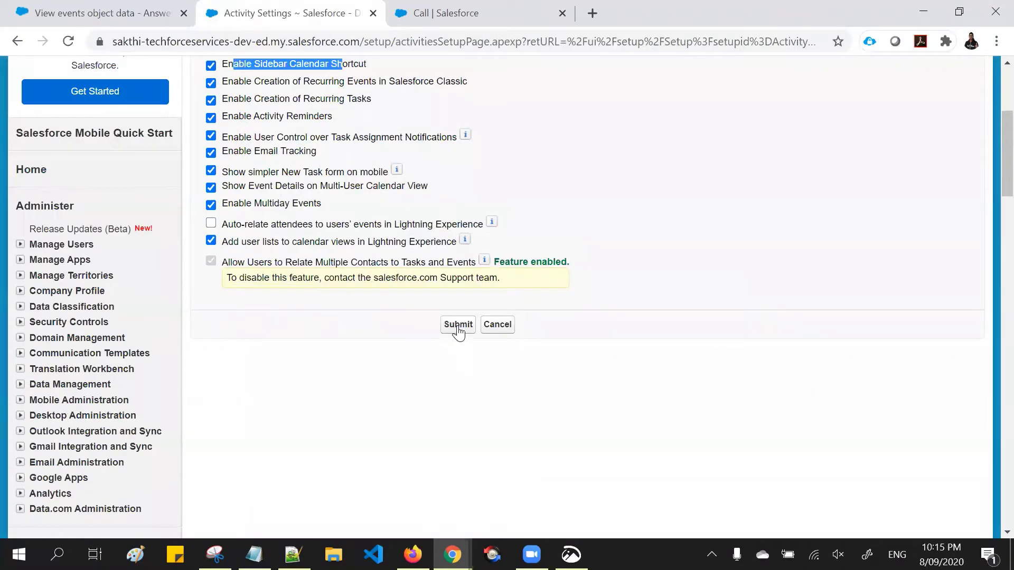
left_click(457, 328)
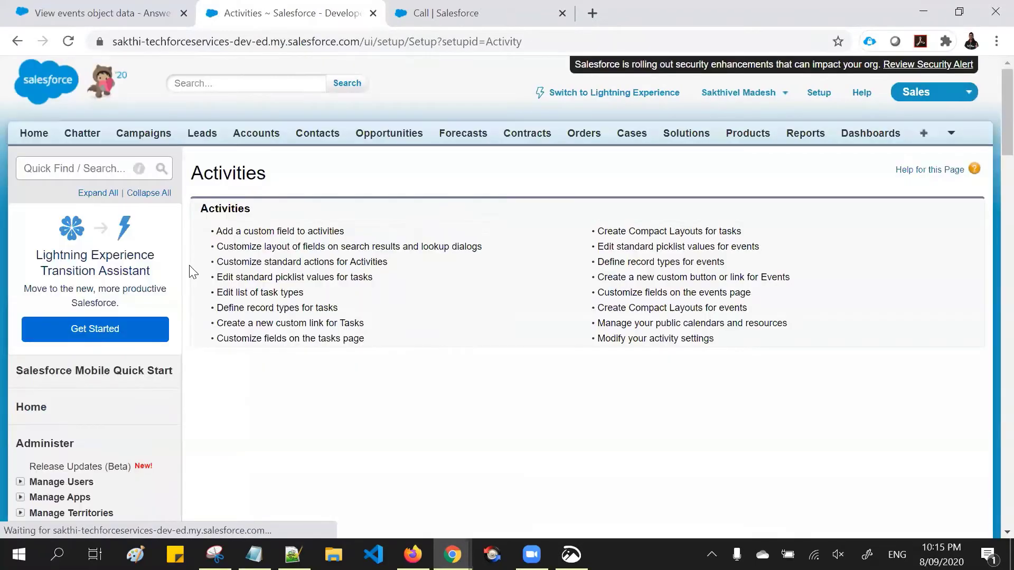
- Open the calendar from the Home page's sidebar shortcut and switch it to the activities list view
left_click(34, 135)
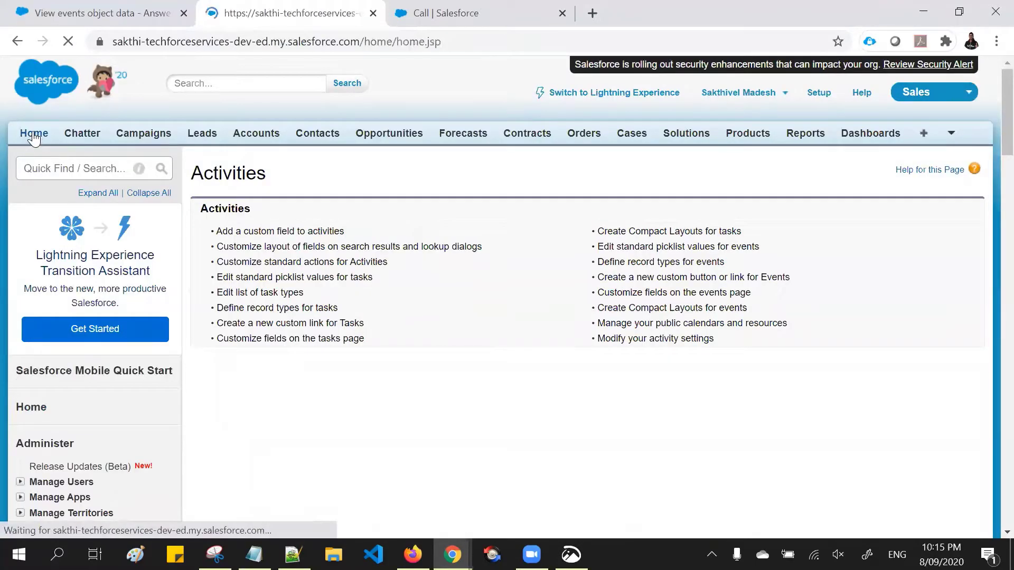
left_click(58, 232)
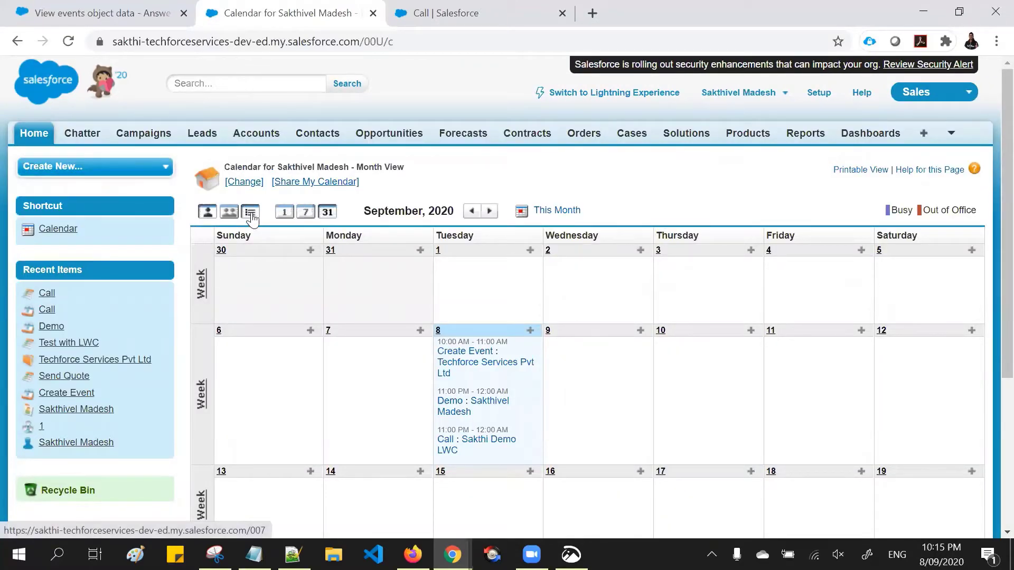
left_click(251, 214)
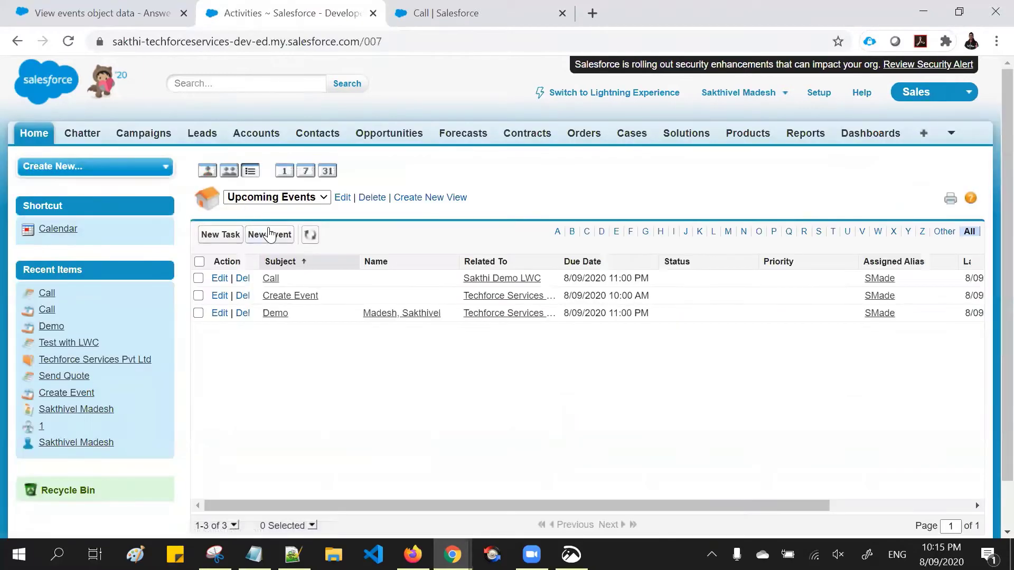
- Start a new activity list view named All Events with unique name All_Events, filtered by owner to All Activities
left_click(414, 205)
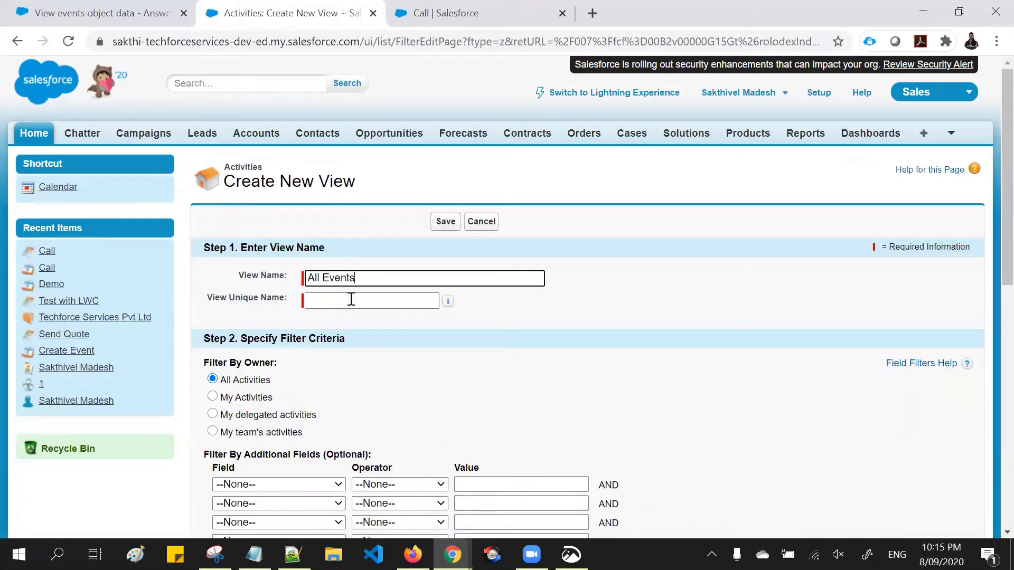
type("All Events")
left_click(351, 299)
left_click(413, 280)
scroll(415, 290, "down", 3)
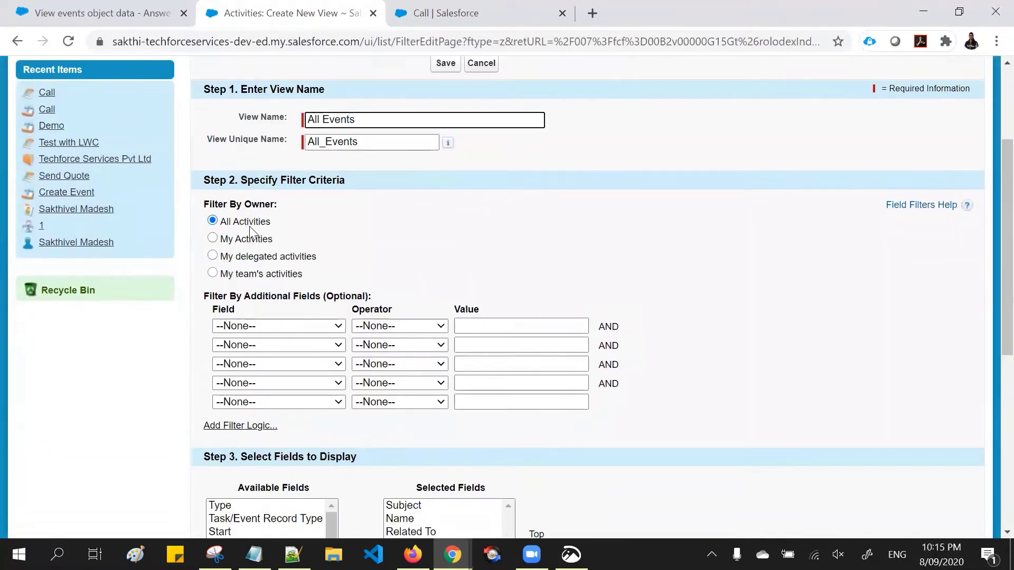
left_click(249, 222)
- Add a filter to the All Events view where Task equals False
left_click(260, 326)
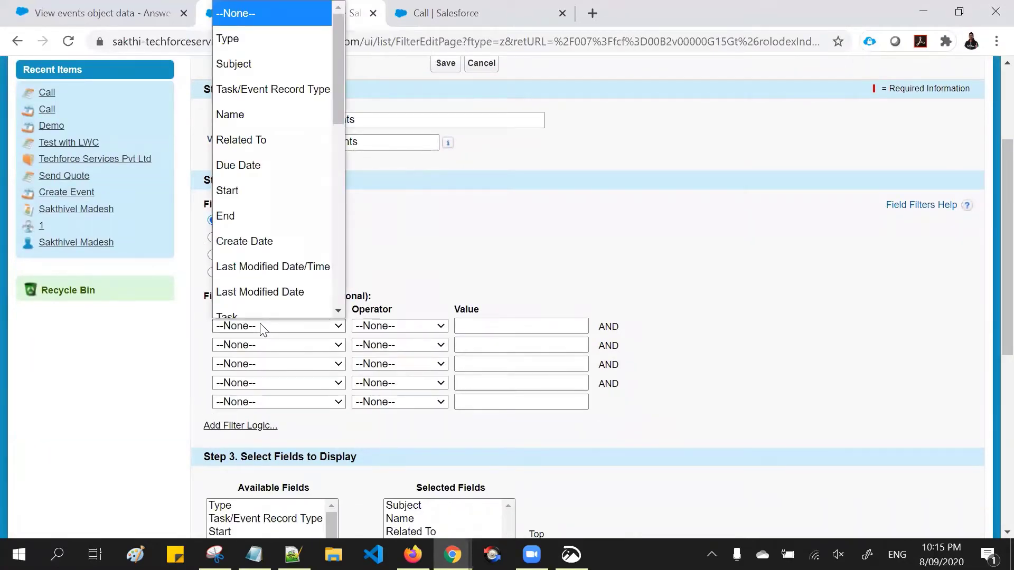
key("Down")
key("t")
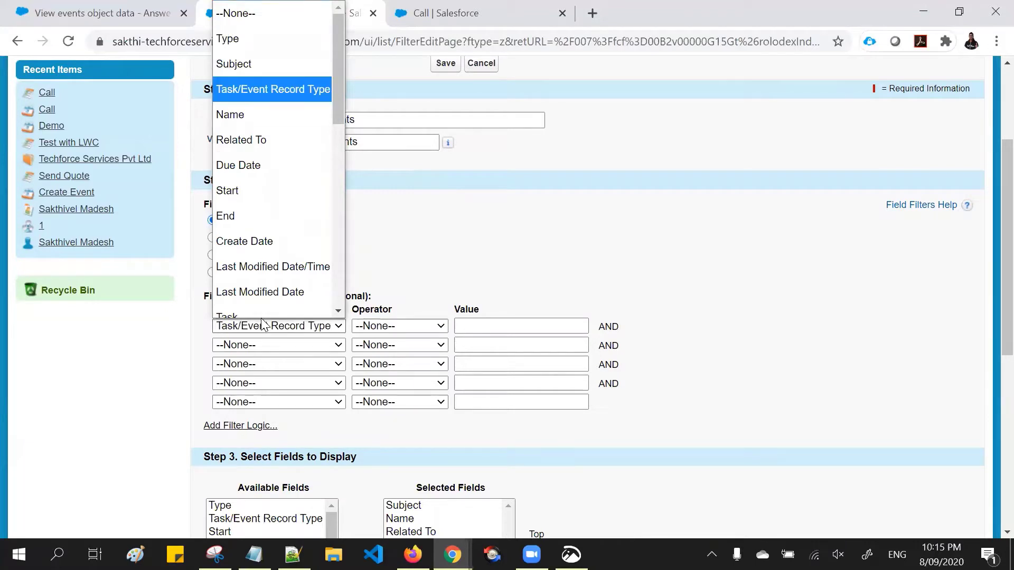
key("t")
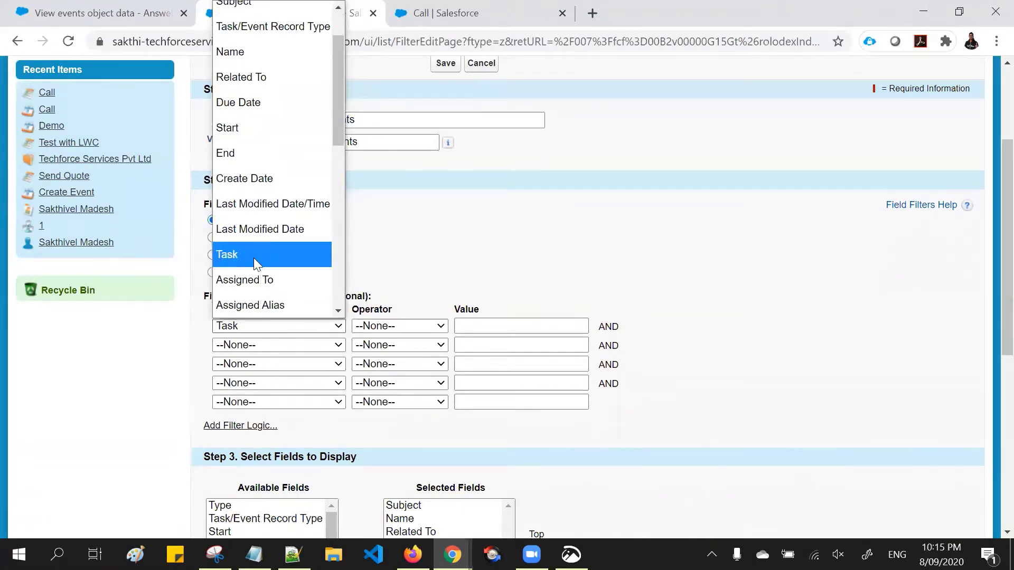
left_click(253, 258)
left_click(601, 326)
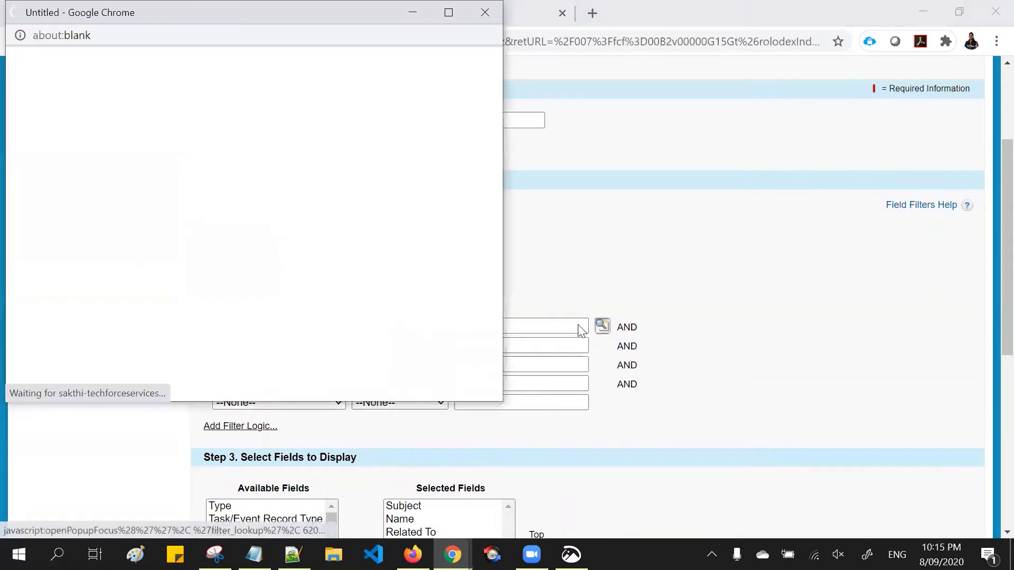
left_click(254, 189)
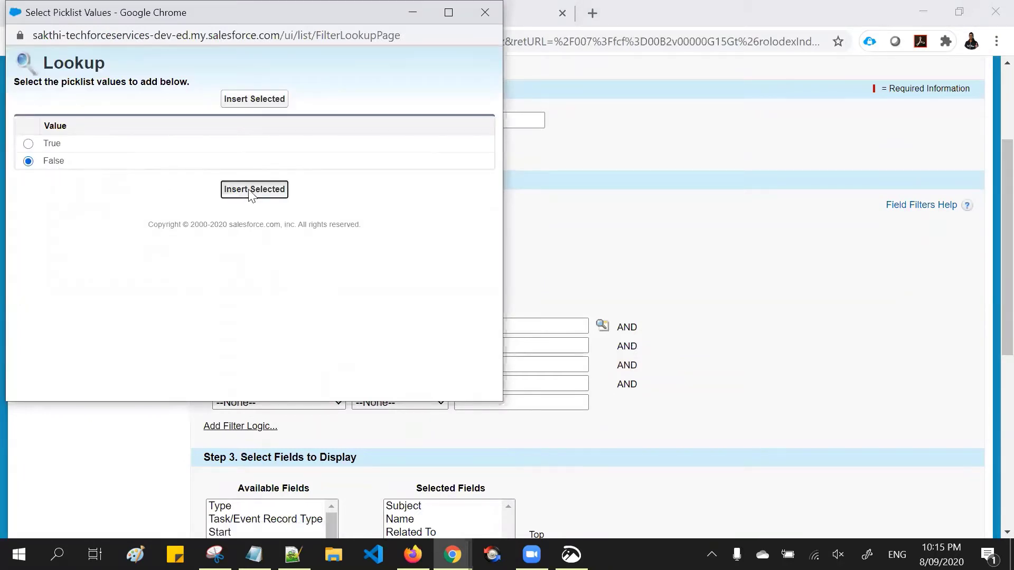
- Make the All Events view visible to all users and save it
scroll(464, 274, "down", 7)
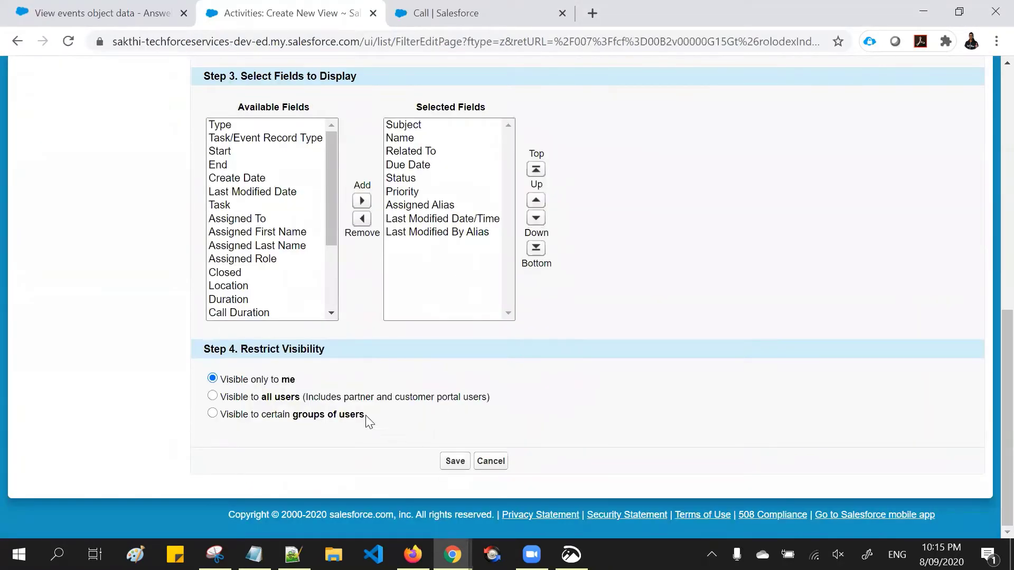
left_click(336, 400)
left_click(450, 463)
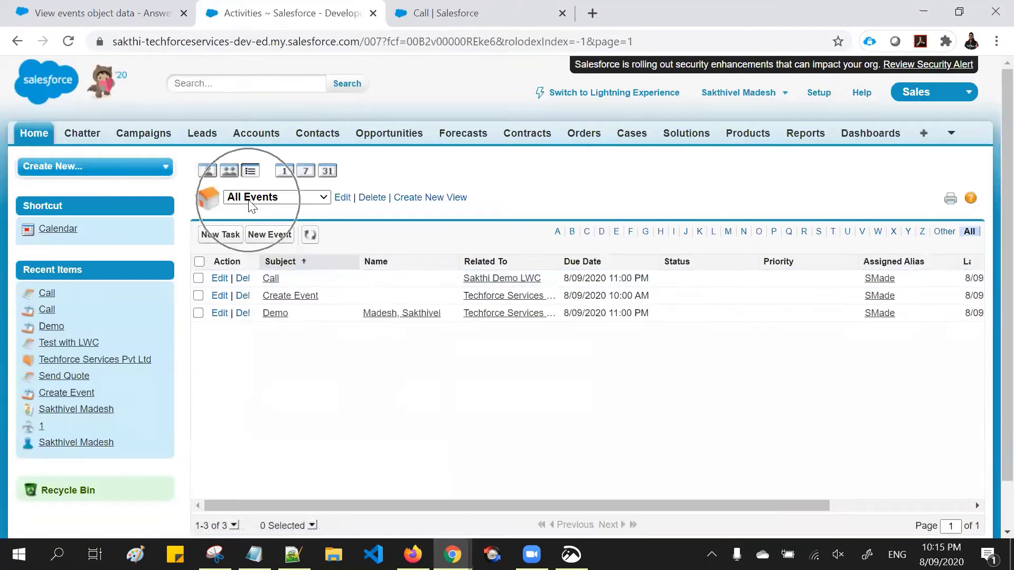
- Mark the "Event List - Classic" line in the Notepad agenda with "=> Done" and return to Salesforce
left_click(254, 555)
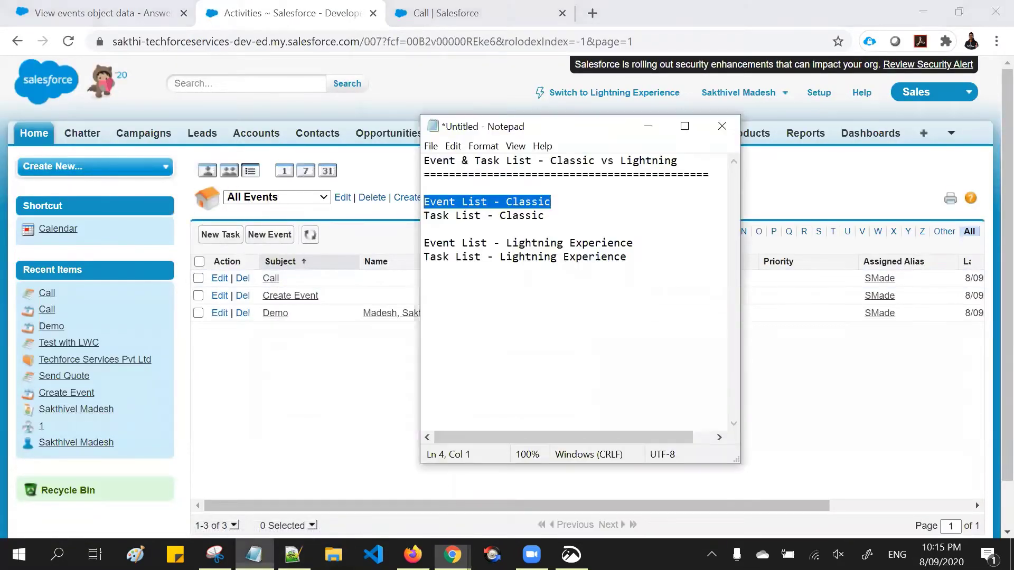
left_click(474, 217)
left_click_drag(549, 203, 408, 202)
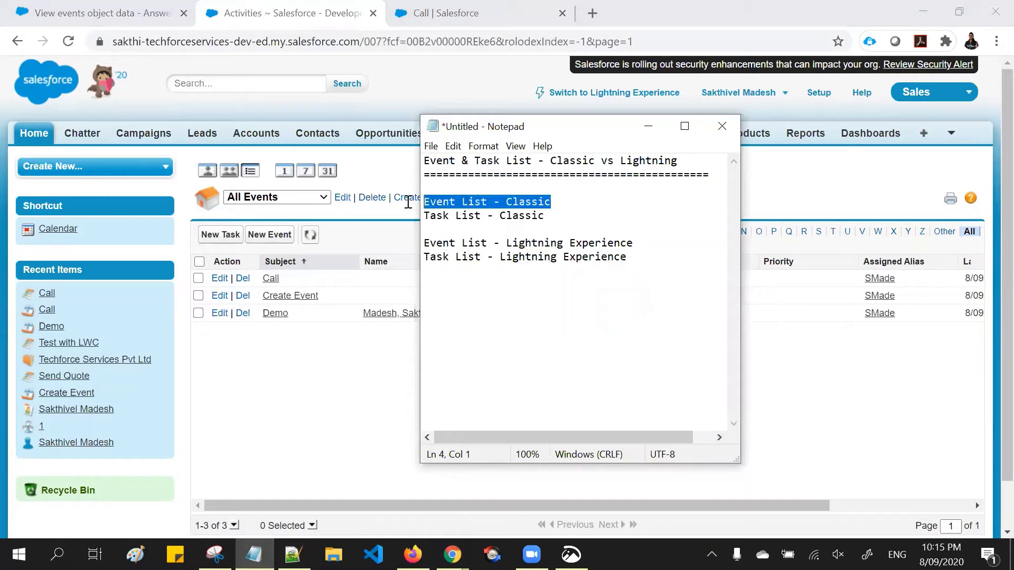
left_click(573, 203)
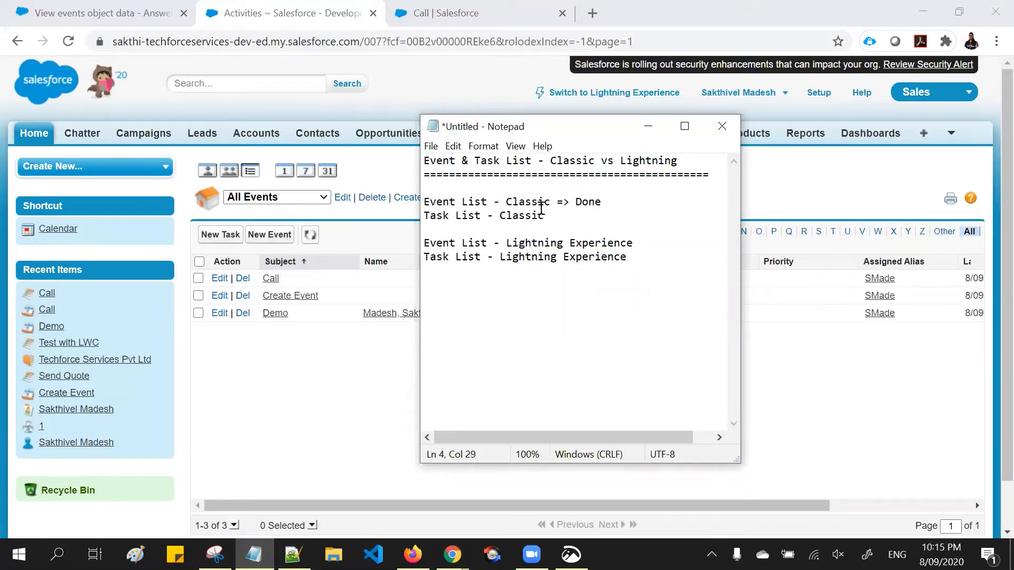
left_click_drag(556, 220, 402, 222)
left_click(338, 404)
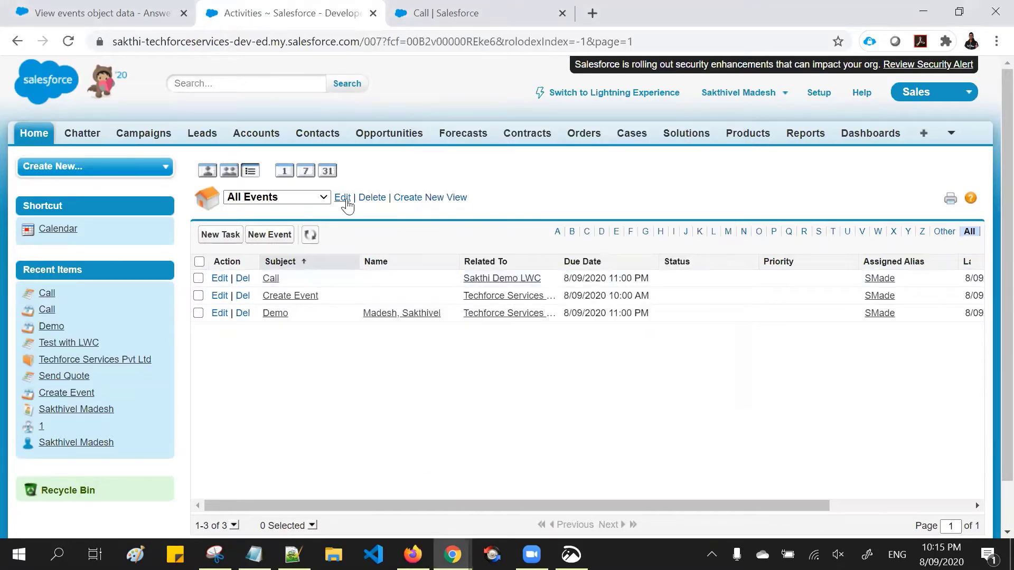
- Start another activity list view named All Task with the unique name All_Task
left_click(432, 203)
type("All Task")
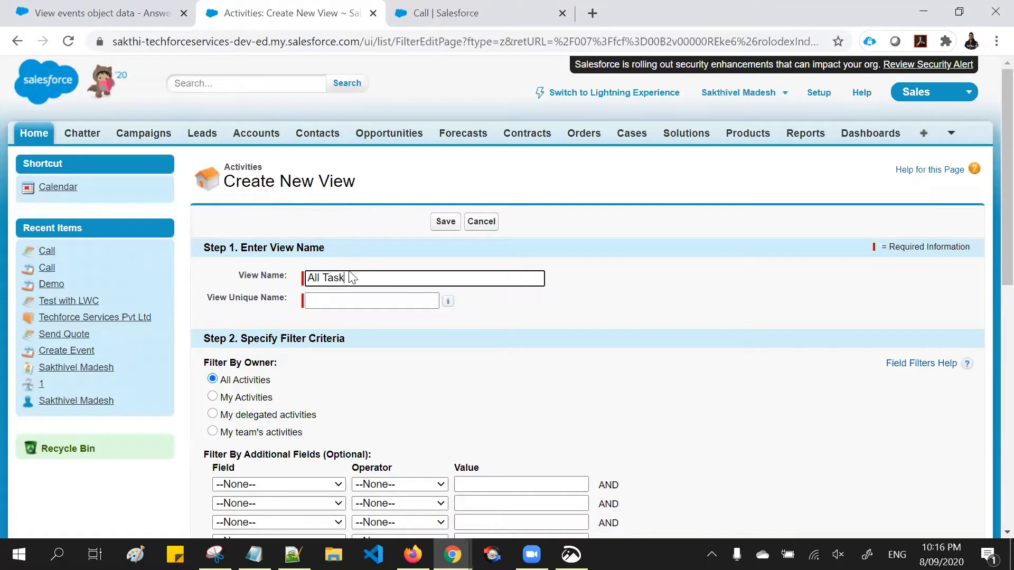
left_click(357, 297)
scroll(284, 277, "down", 3)
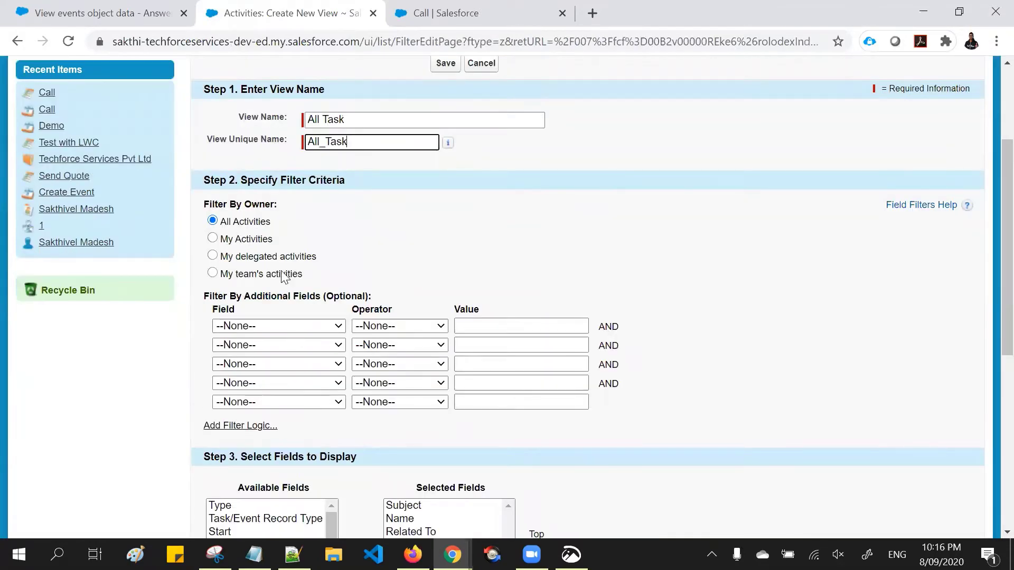
- Filter the All Task view to records where Task equals True and save the view
left_click(285, 325)
key("Down")
key("Down")
key("Down")
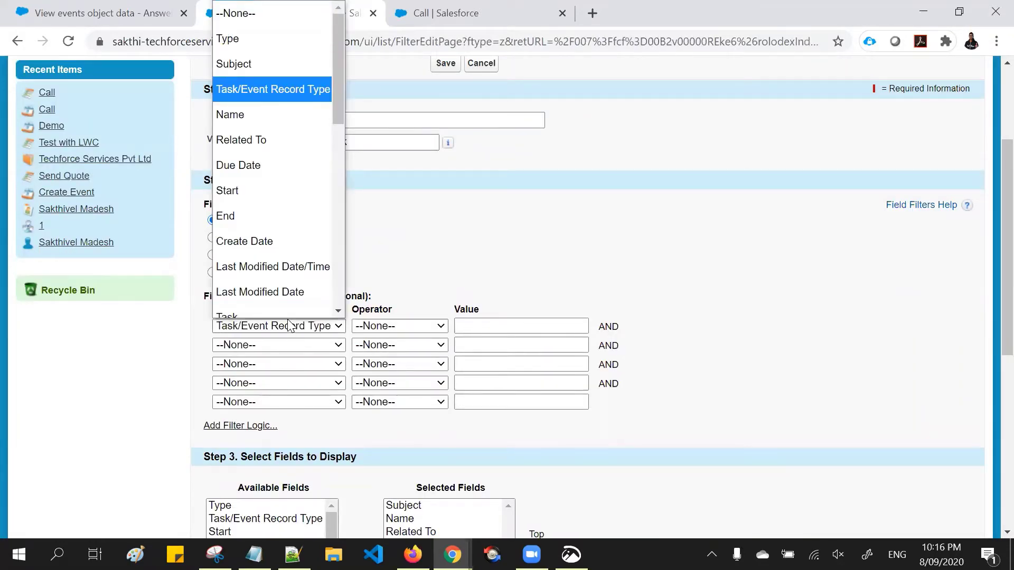
left_click(280, 311)
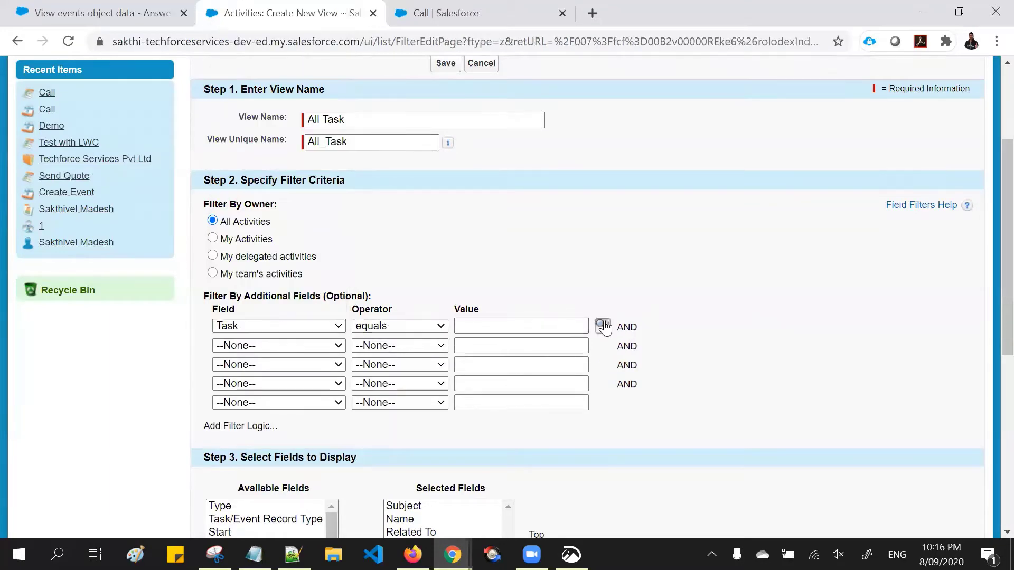
left_click(602, 325)
left_click(55, 148)
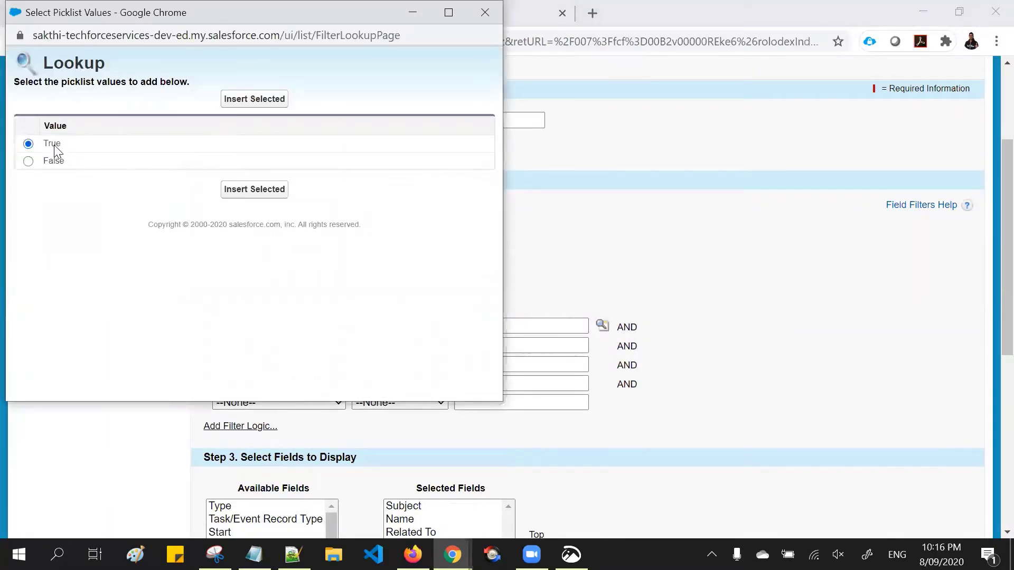
left_click(249, 102)
scroll(375, 235, "up", 2)
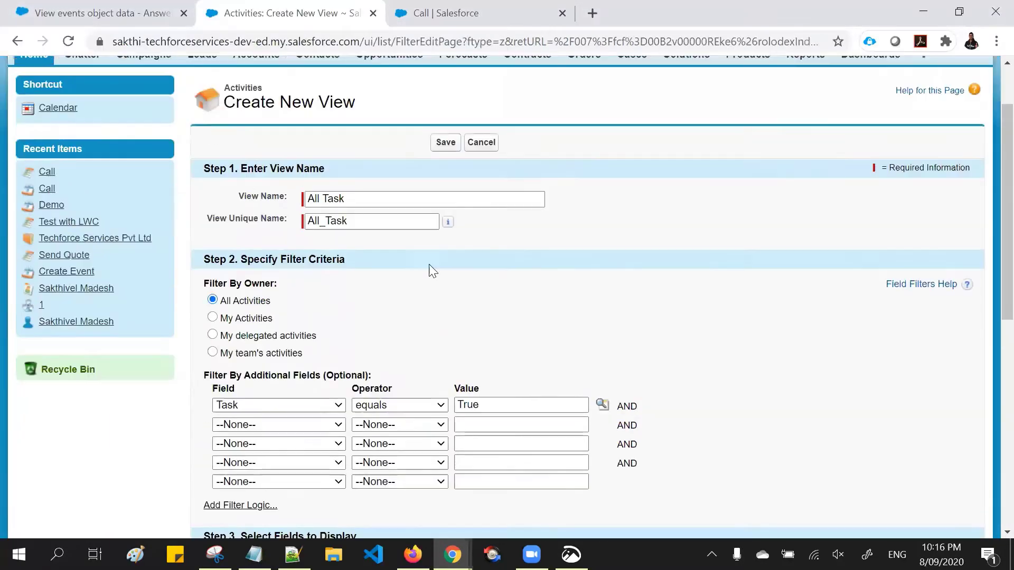
left_click(434, 149)
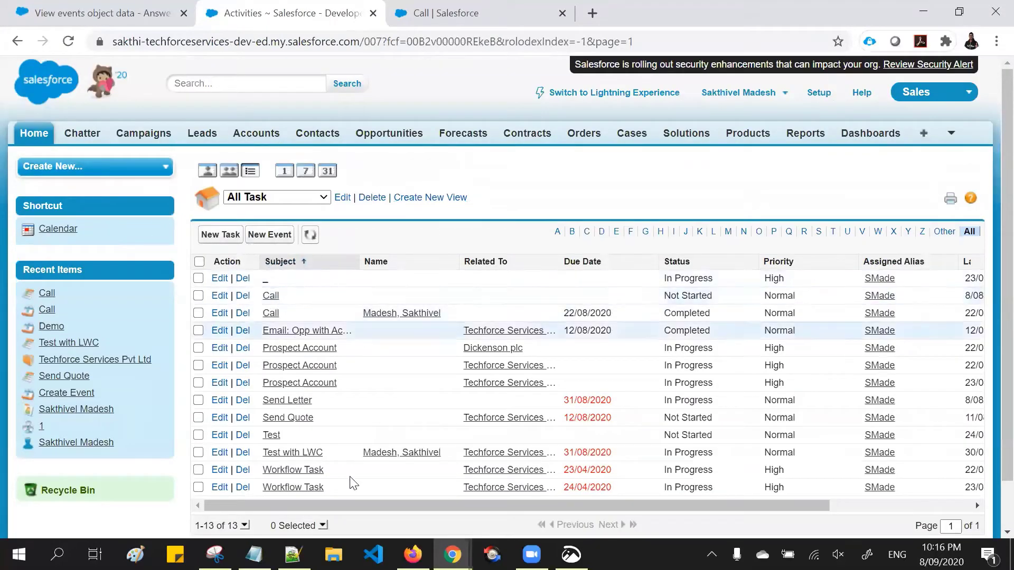
- Mark "Task List - Classic" with "=> Done" in the Notepad agenda and highlight the two Lightning Experience lines
left_click(253, 554)
left_click(430, 229)
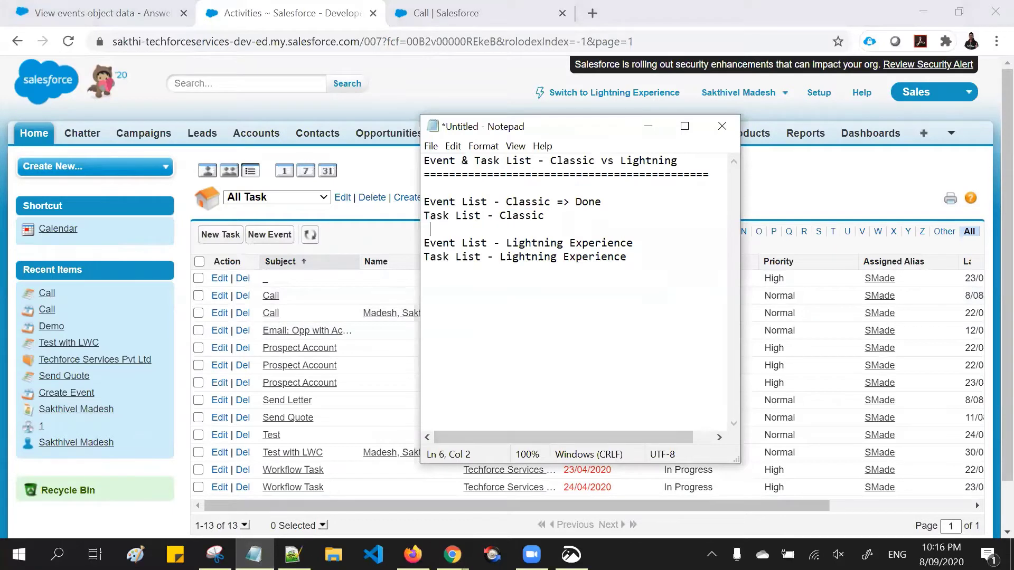
left_click(590, 218)
left_click(653, 251)
left_click_drag(637, 261, 423, 243)
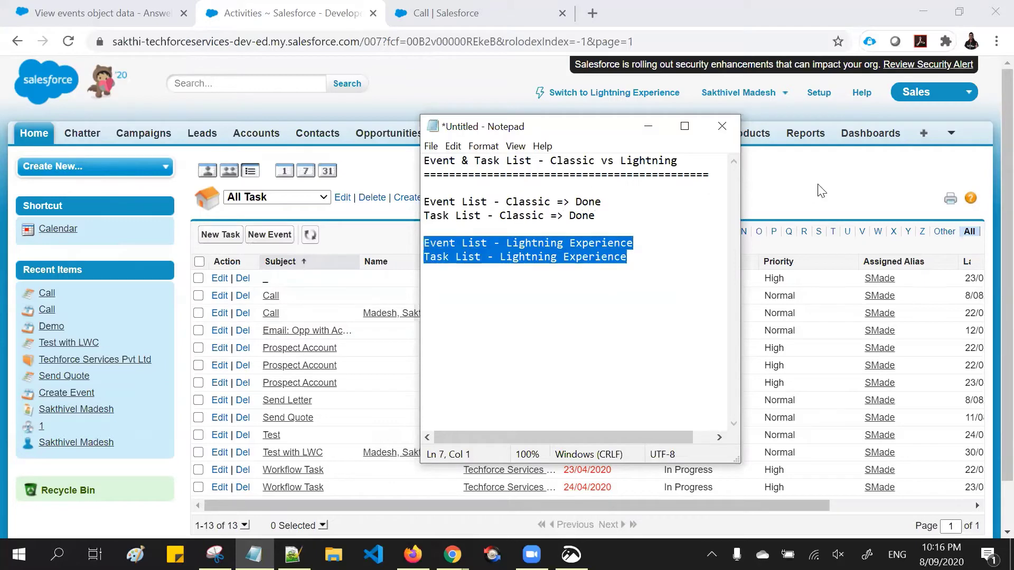
- Minimize the Notepad agenda, switch Salesforce to Lightning Experience, and find and open the Calendar item
left_click(648, 126)
left_click(638, 94)
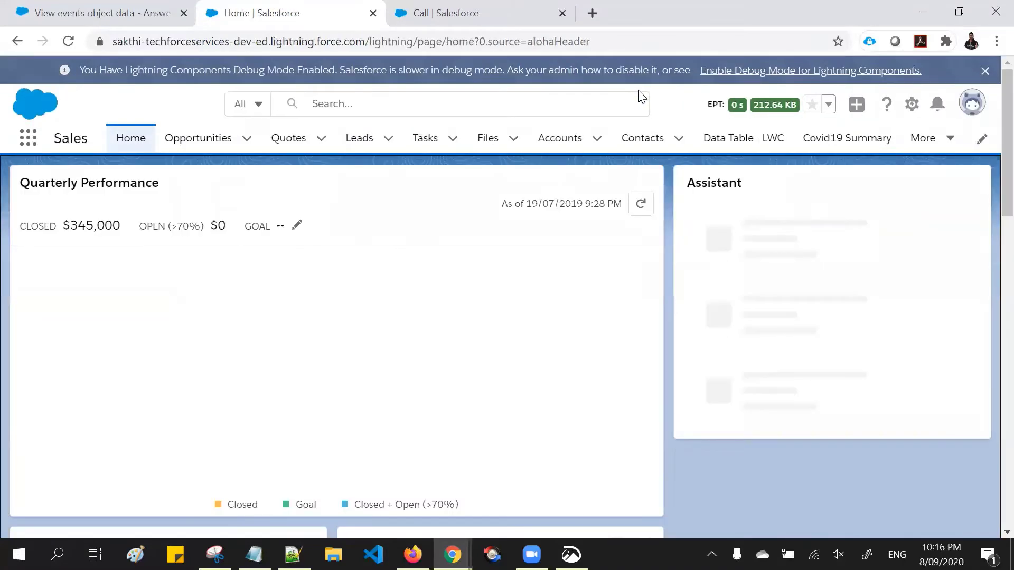
left_click(28, 138)
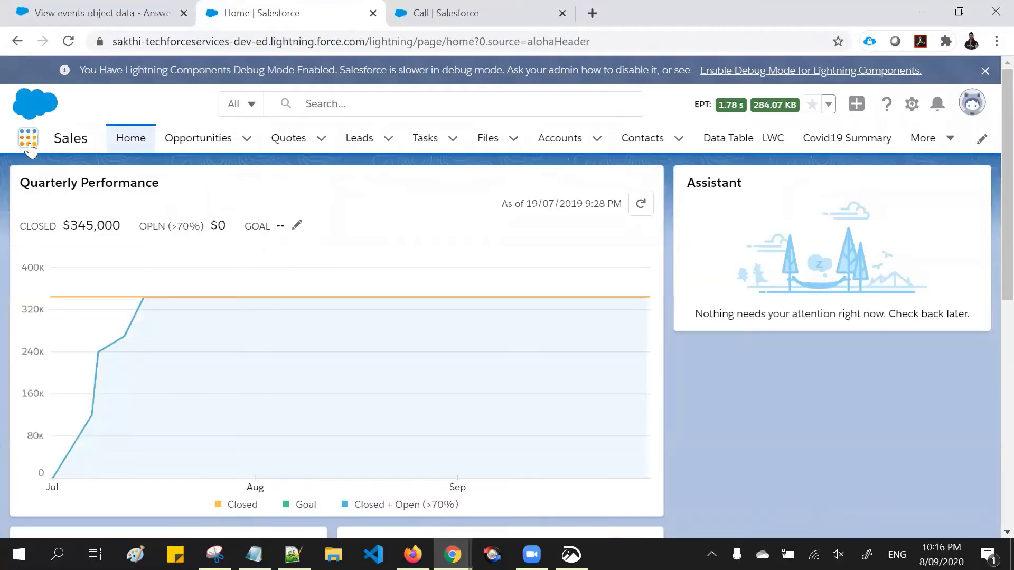
left_click(28, 138)
left_click(29, 140)
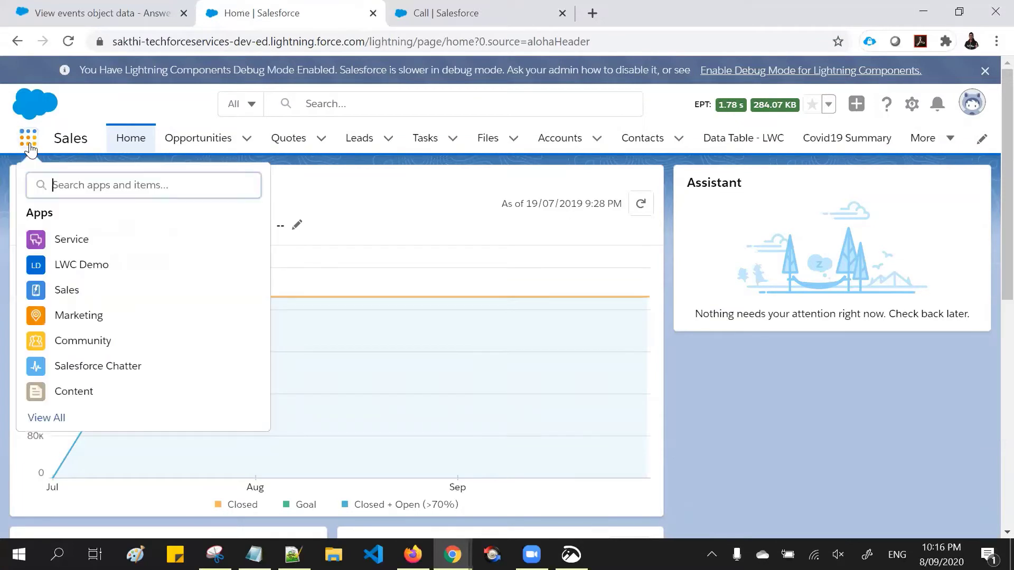
type("Cale")
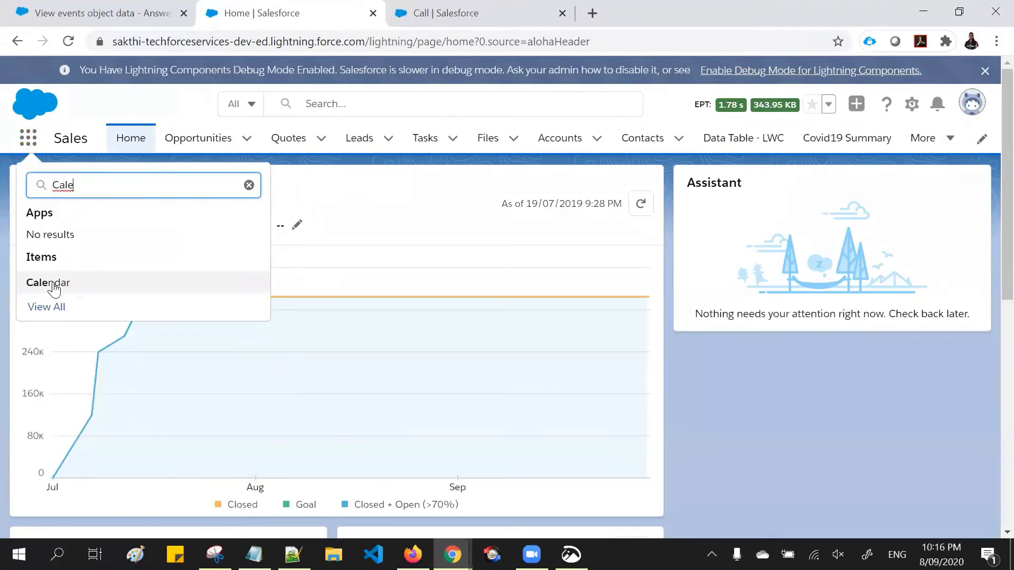
left_click(53, 283)
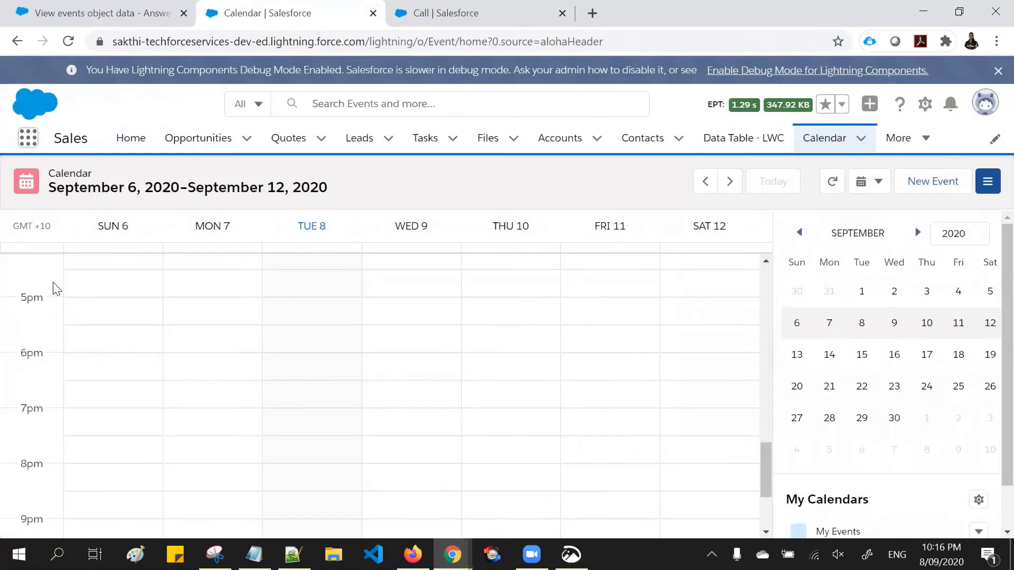
- Display the calendar as a table and save a new event list view named "All Events in Lightning Exp"
left_click(871, 185)
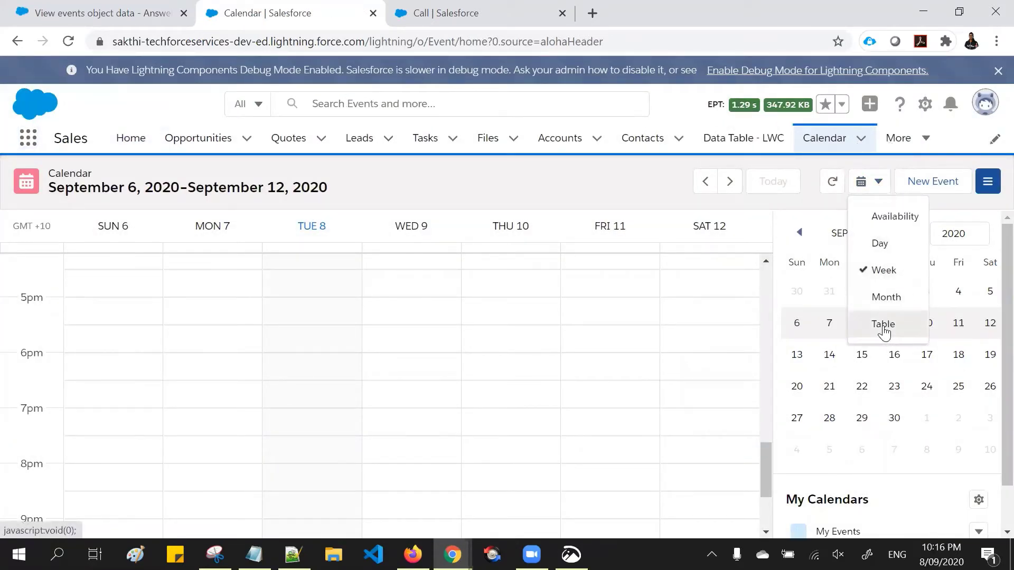
left_click(882, 324)
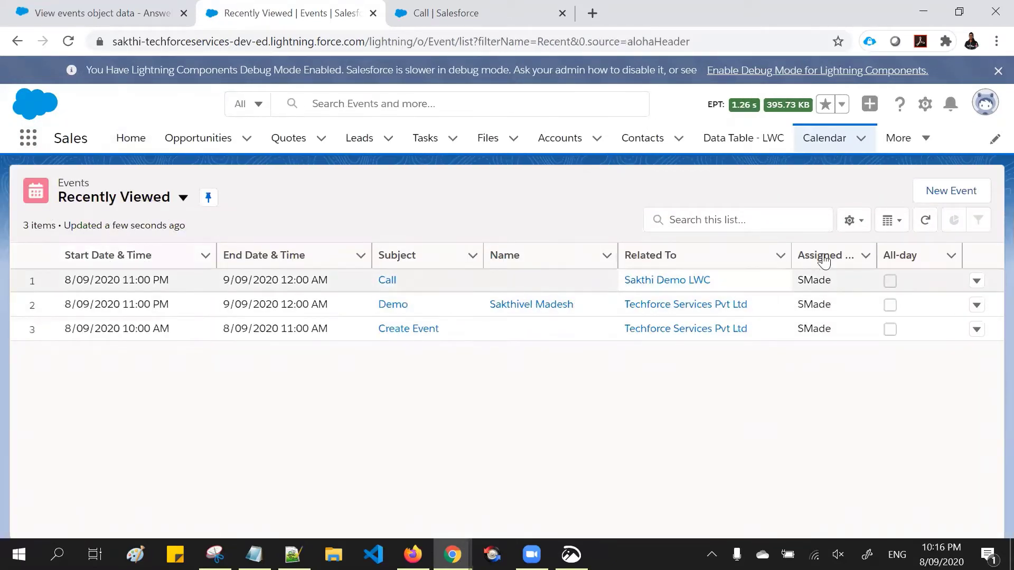
left_click(851, 222)
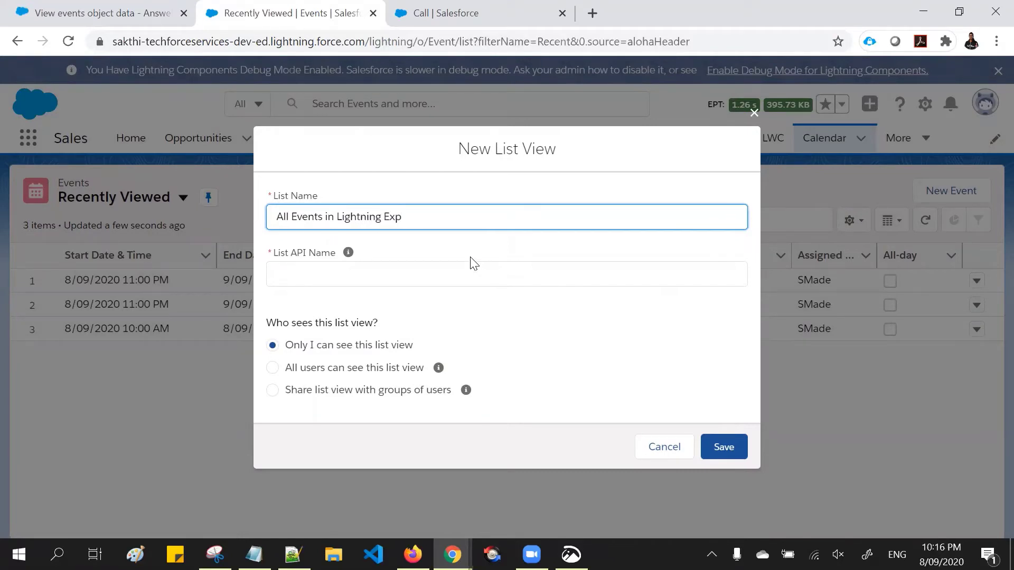
left_click(468, 280)
left_click(710, 455)
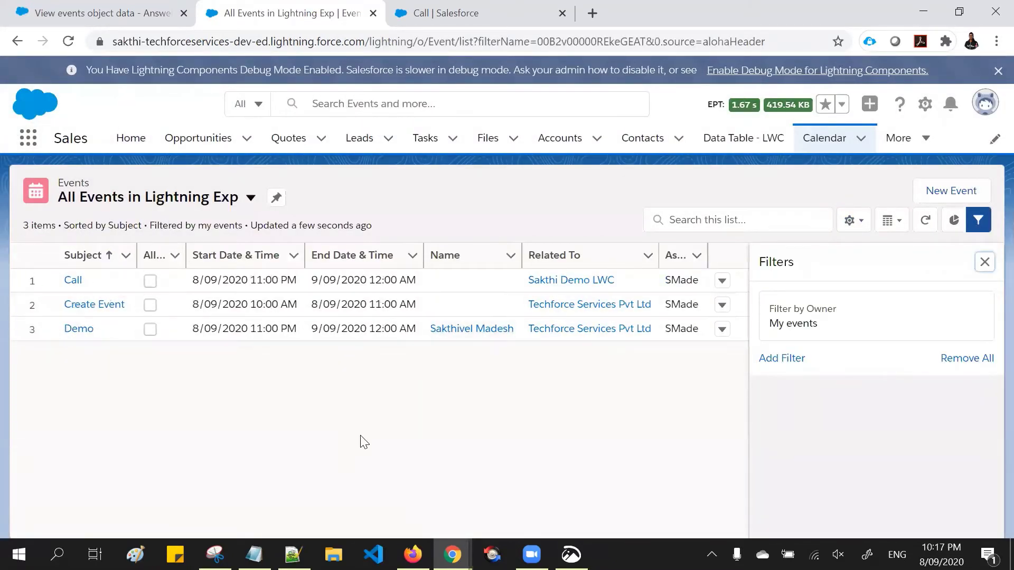
- Mark "Event List - Lightning Experience" with "=> Done" in the Notepad agenda, highlight the remaining task line and return to Salesforce
left_click(253, 554)
left_click(642, 243)
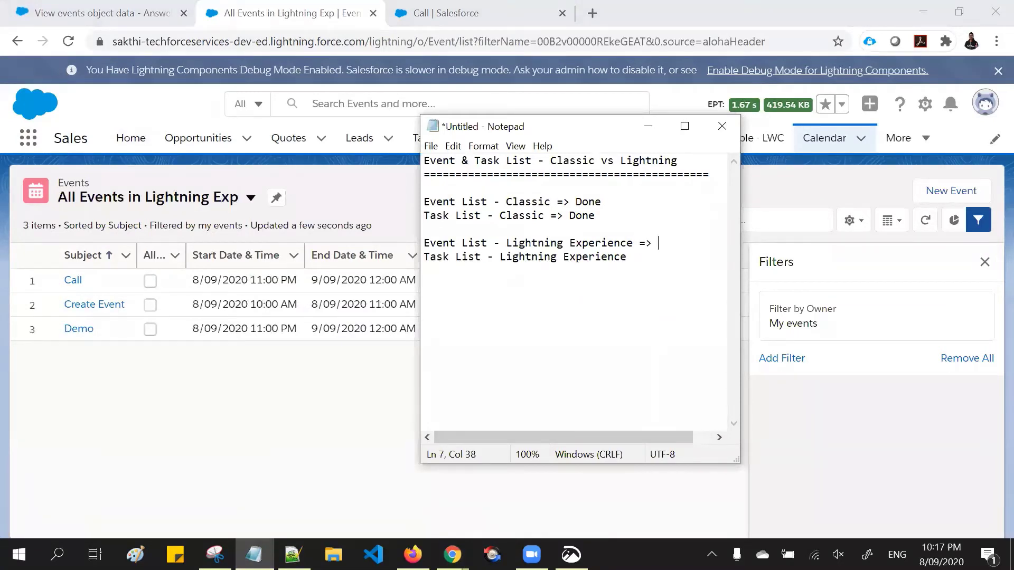
type("Done")
left_click_drag(640, 257, 422, 258)
left_click(2, 160)
- Find and open the Tasks item, and switch its list from Recently Viewed to All Task List
left_click(28, 138)
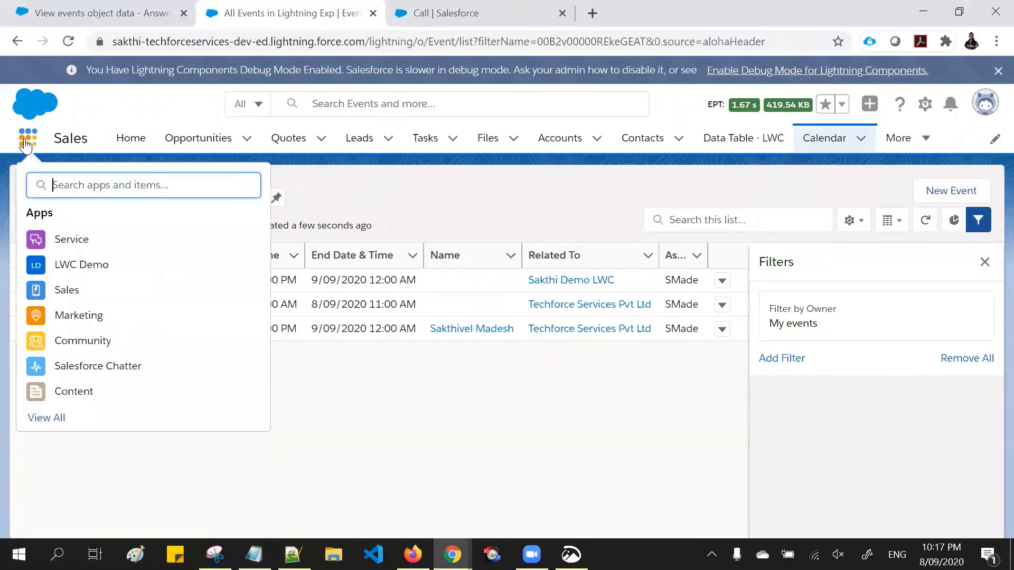
type("Task")
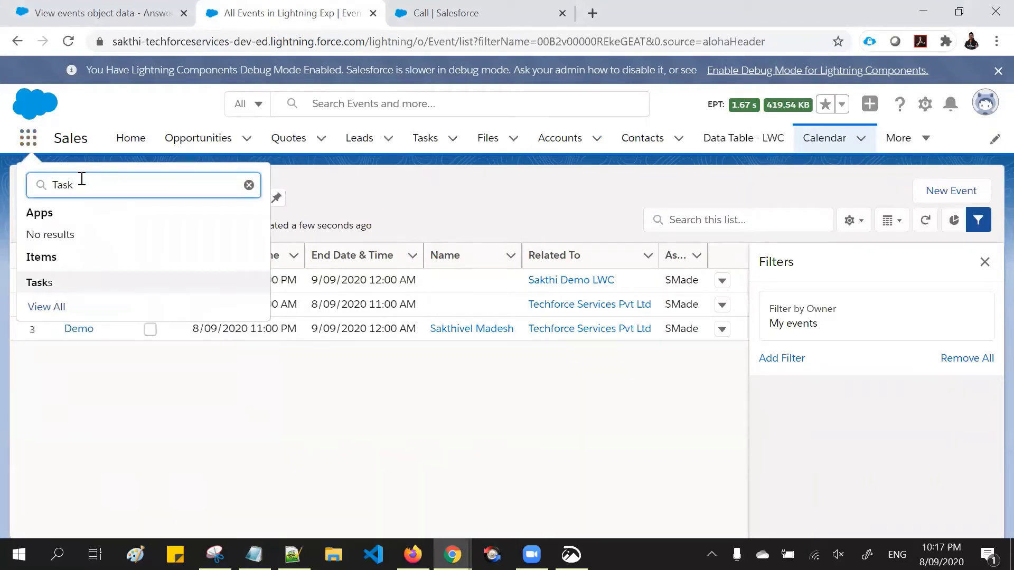
left_click(43, 284)
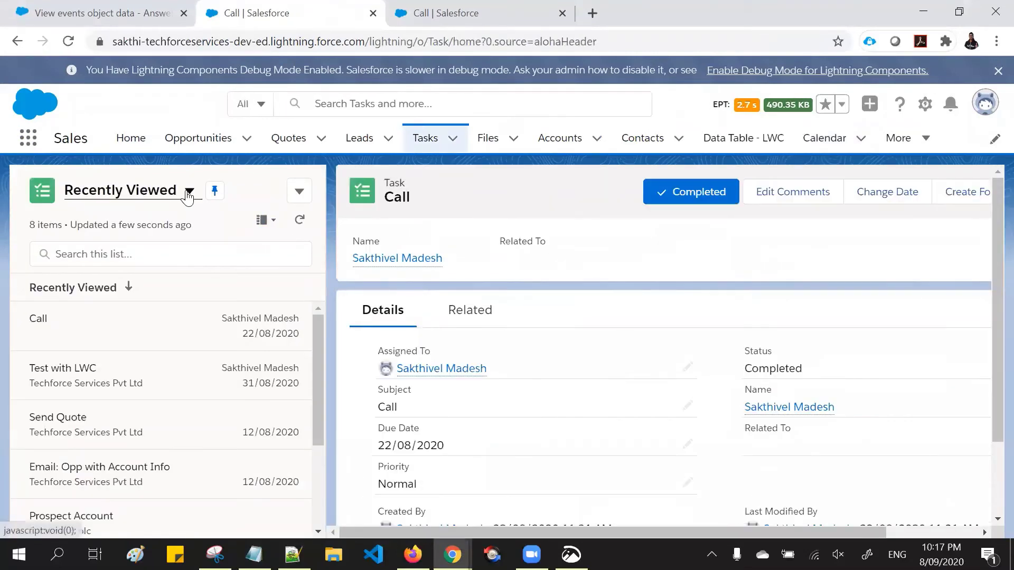
left_click(189, 191)
left_click(151, 246)
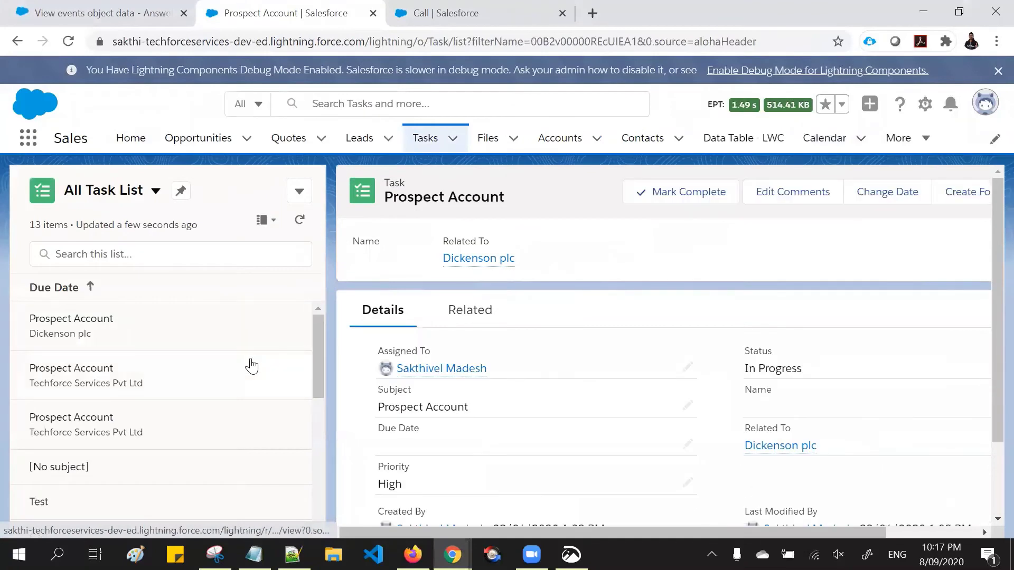
- Look through the All Task List records and change the list display from Split View to Table
scroll(251, 363, "down", 2)
scroll(251, 362, "up", 2)
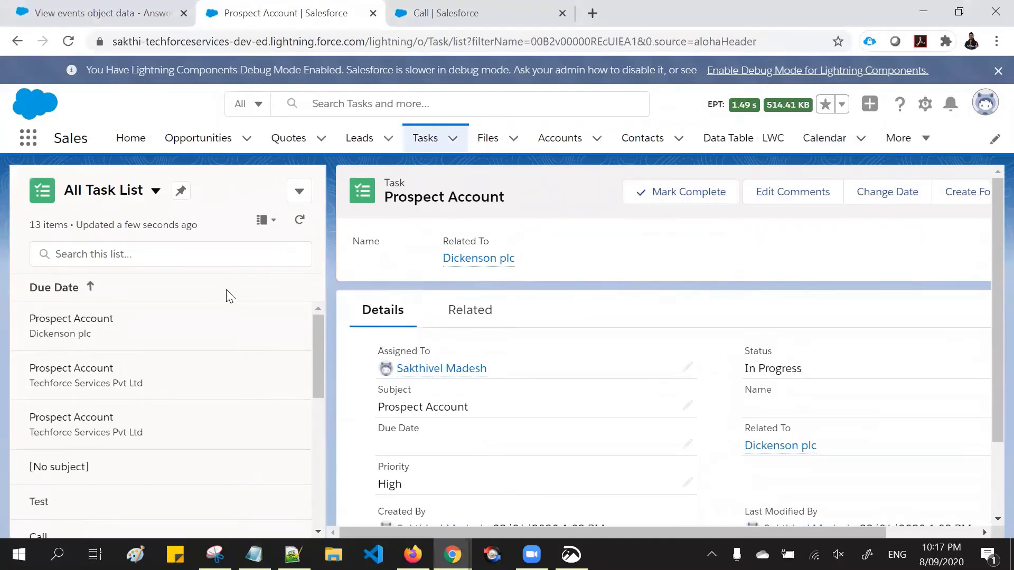
left_click(264, 220)
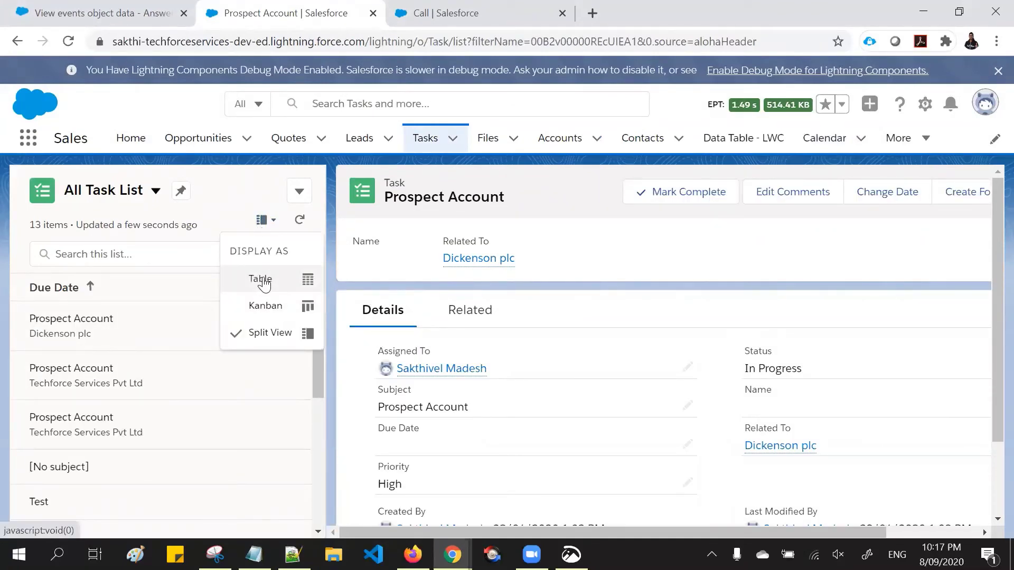
left_click(261, 279)
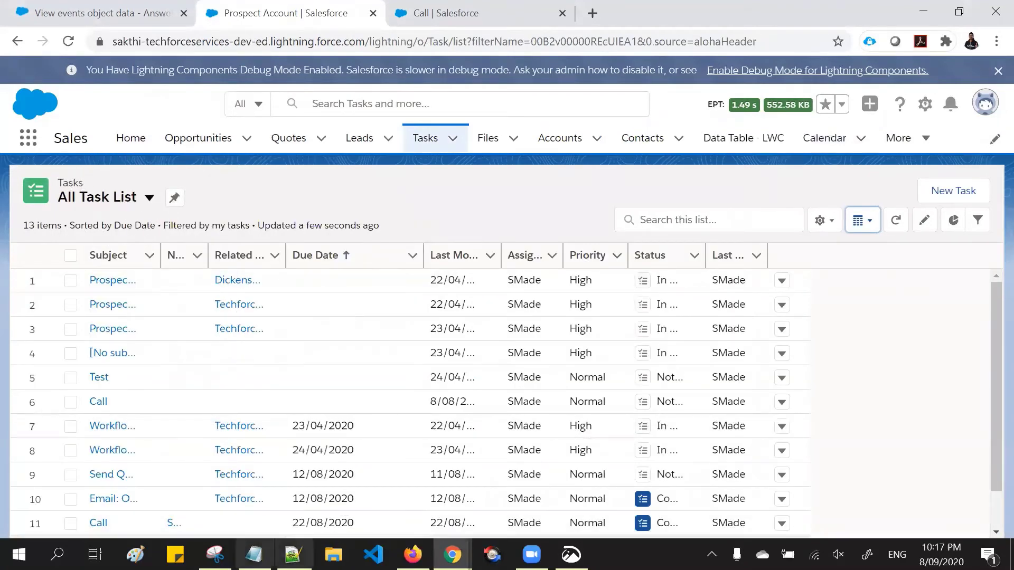
- Mark "Task List - Lightning Experience" with "=> Done" in the Notepad agenda
left_click(254, 554)
left_click(639, 263)
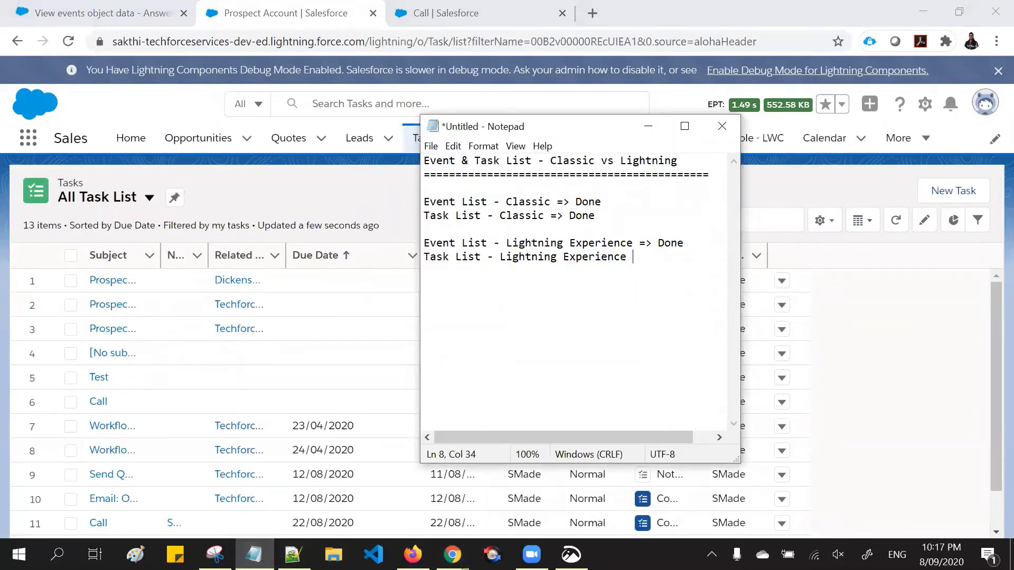
type("=> Done")
- Below the agenda, write "Thanks :)" and the line "Please like, share & subscribe SFDC Learn & Share YouTube Channel :)"
key("Return")
key("Return")
type("Thanks :")
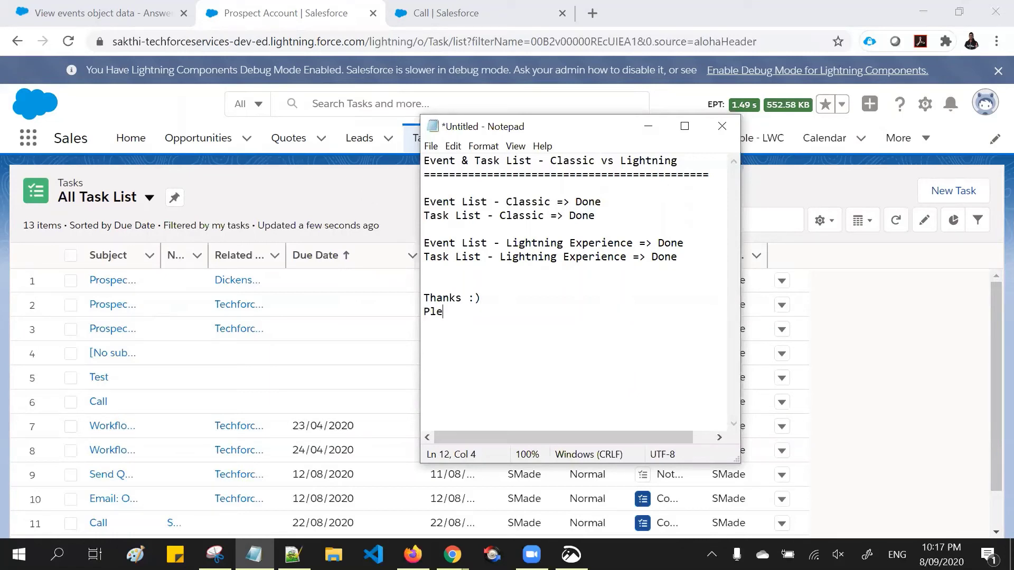
type("ase like, share & su")
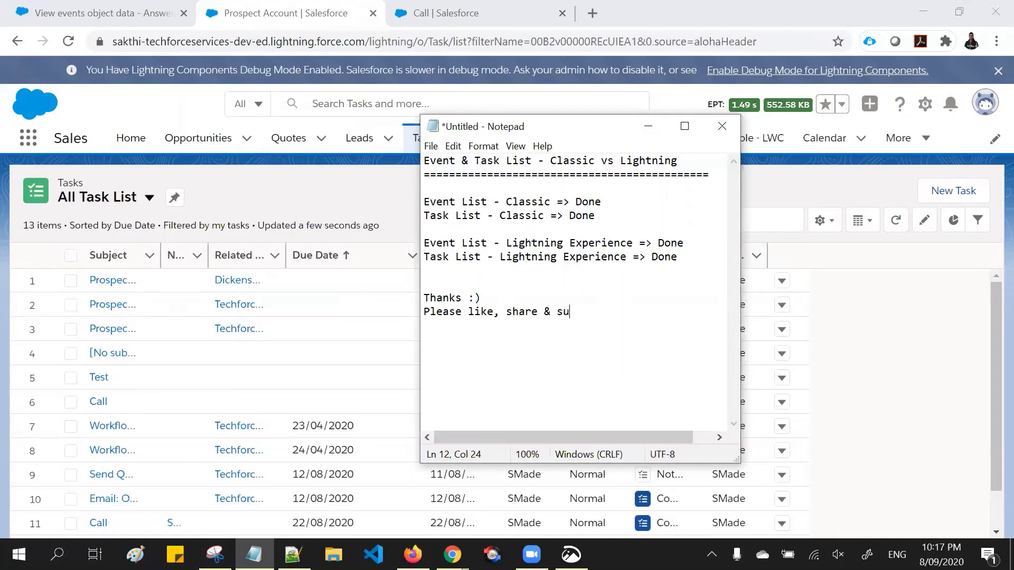
type("bscribe SFDC Learn &")
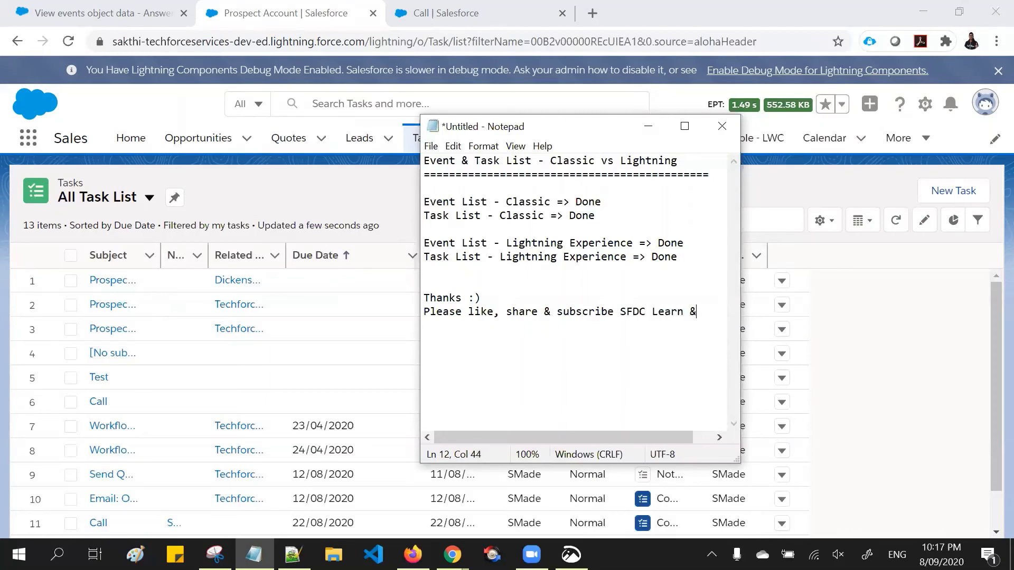
type("are ")
type("YouTu")
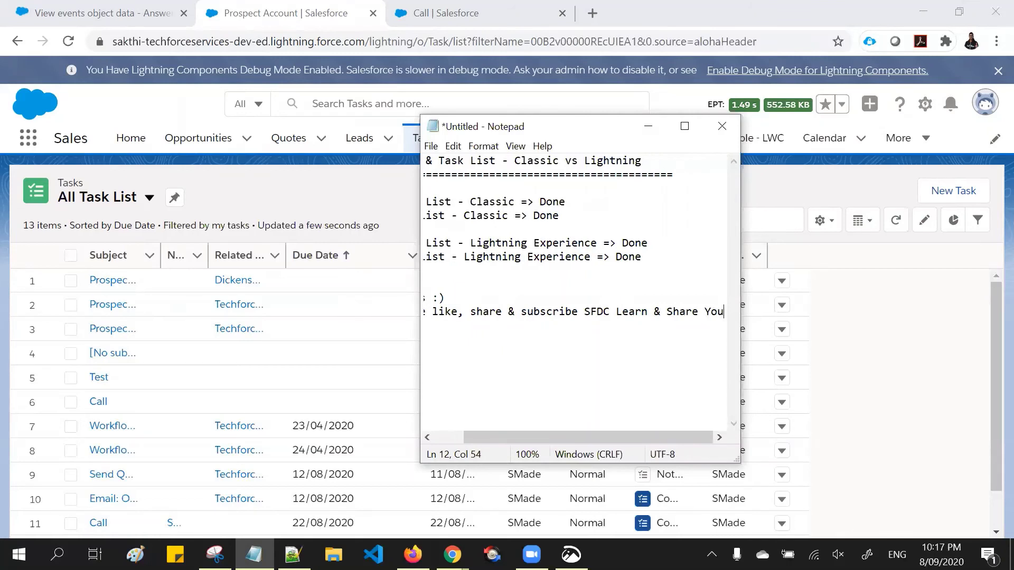
type("C")
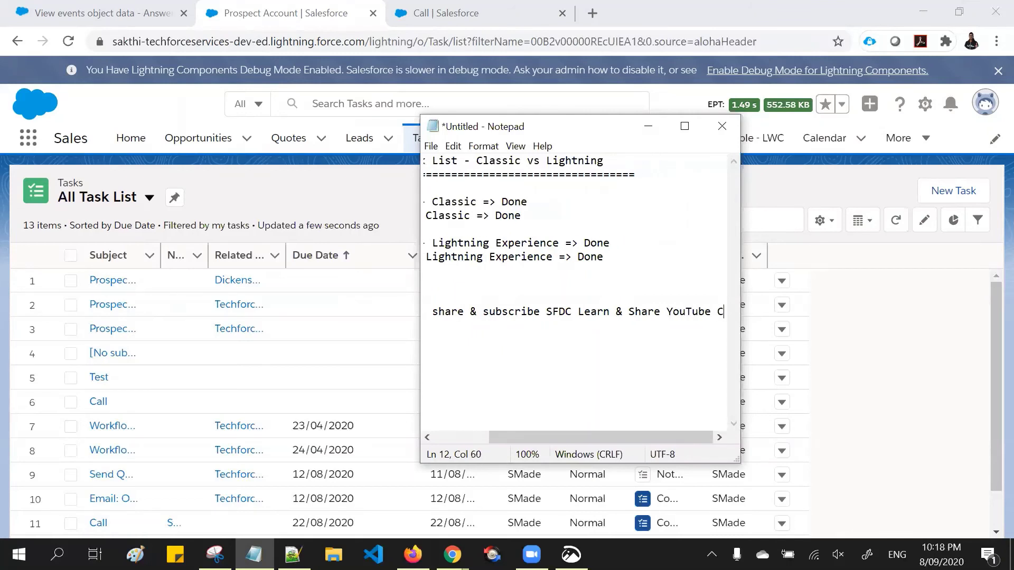
type("hannel :)")
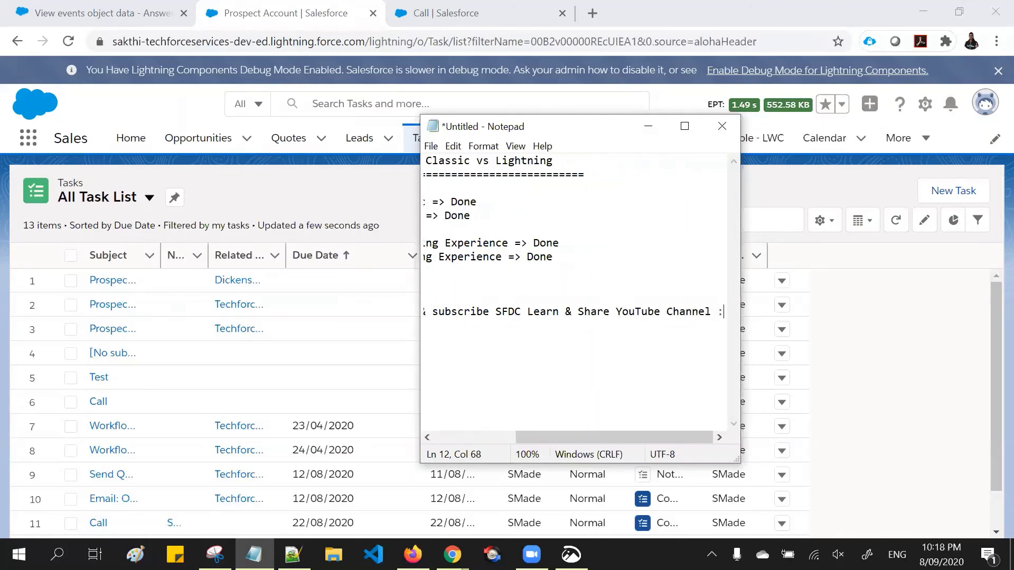
- Add the closing text "Thanks again" after a blank line beneath the subscribe request
key("Return")
key("Return")
type("Thanks again")
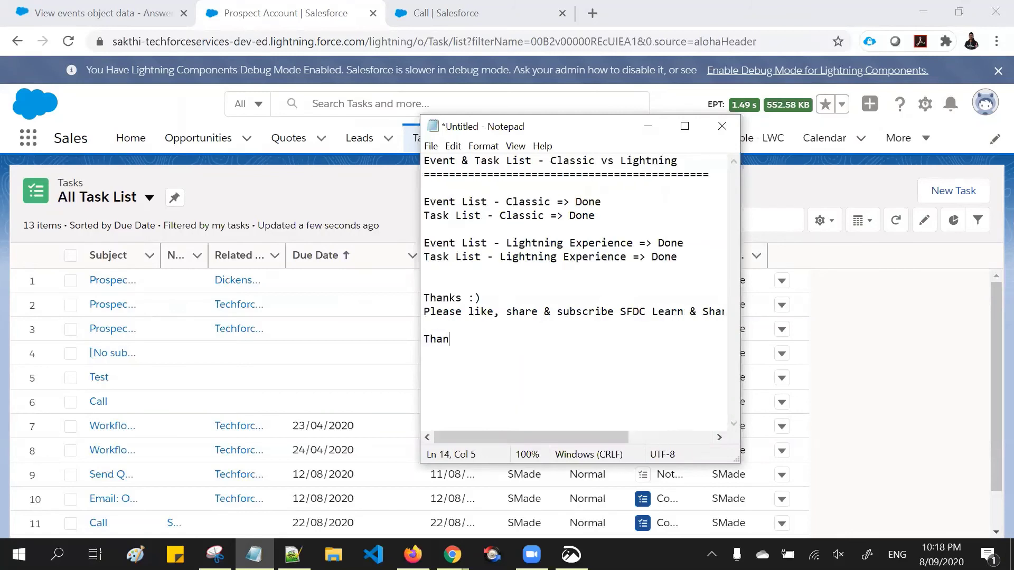